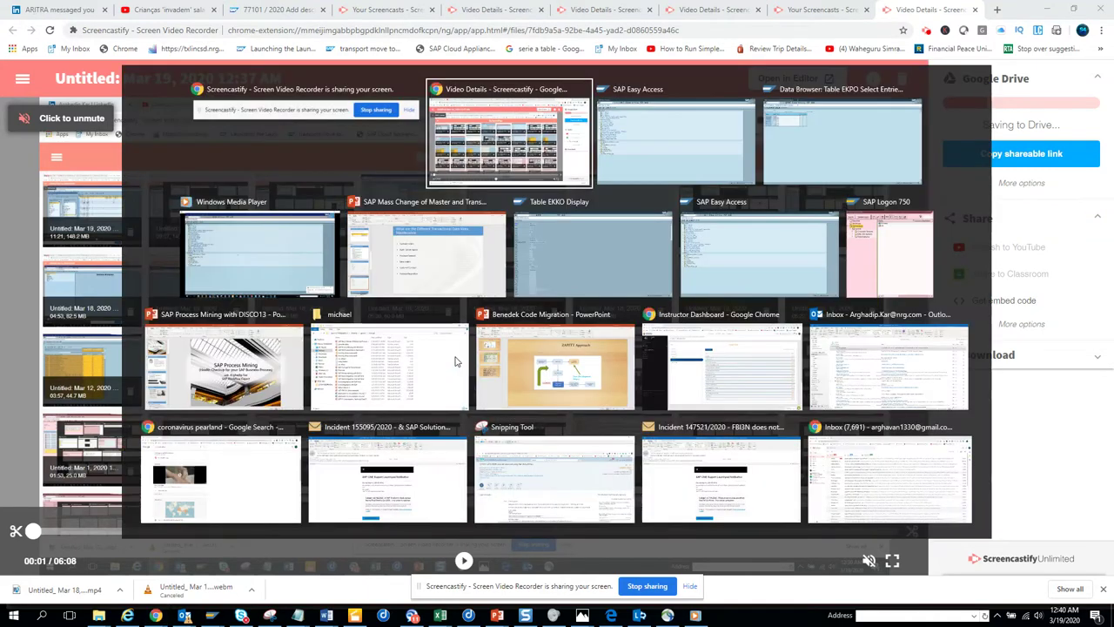
pyautogui.hotkey('alt', 'Tab')
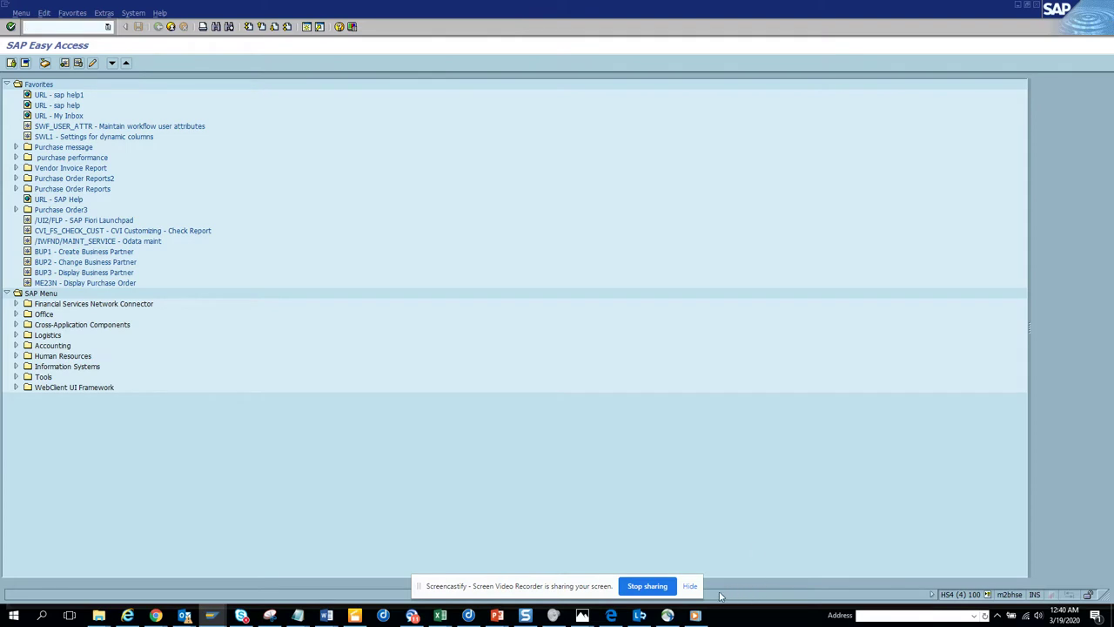
# Start transaction MASS for object type BUS2013 (Purch. Sched. Agrmt).
pyautogui.click(689, 585)
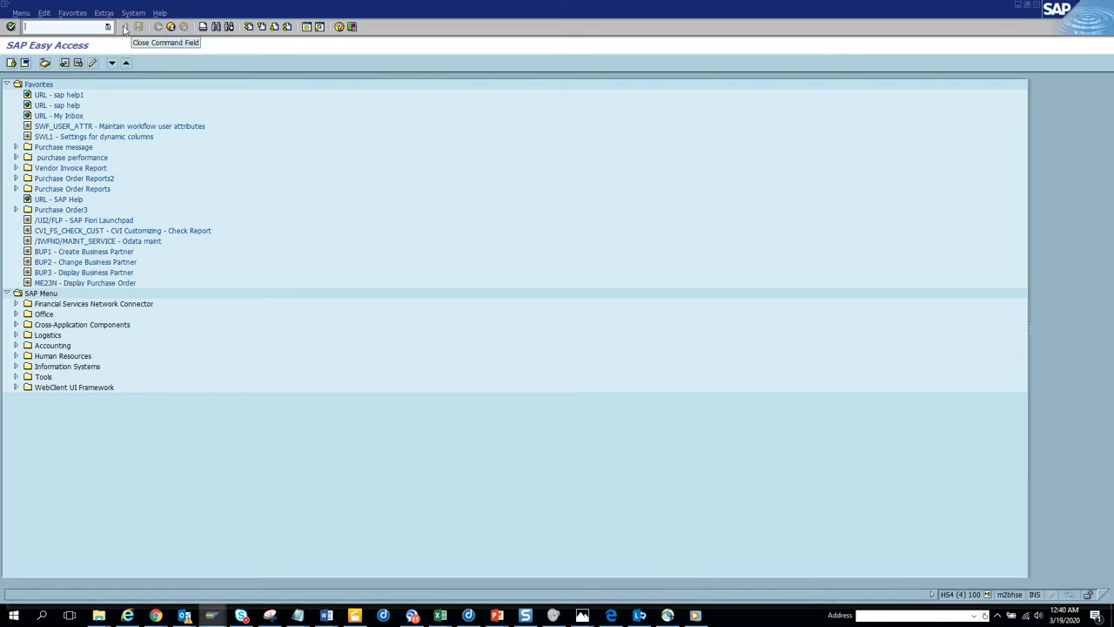
pyautogui.write('mas')
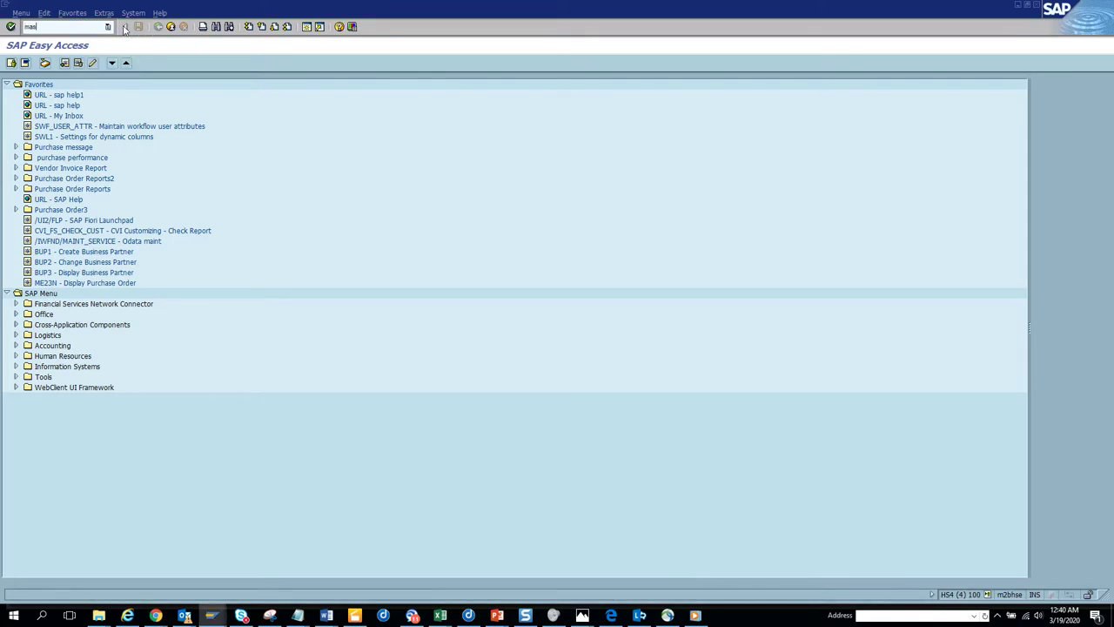
pyautogui.write('s')
pyautogui.press('Return')
pyautogui.click(114, 107)
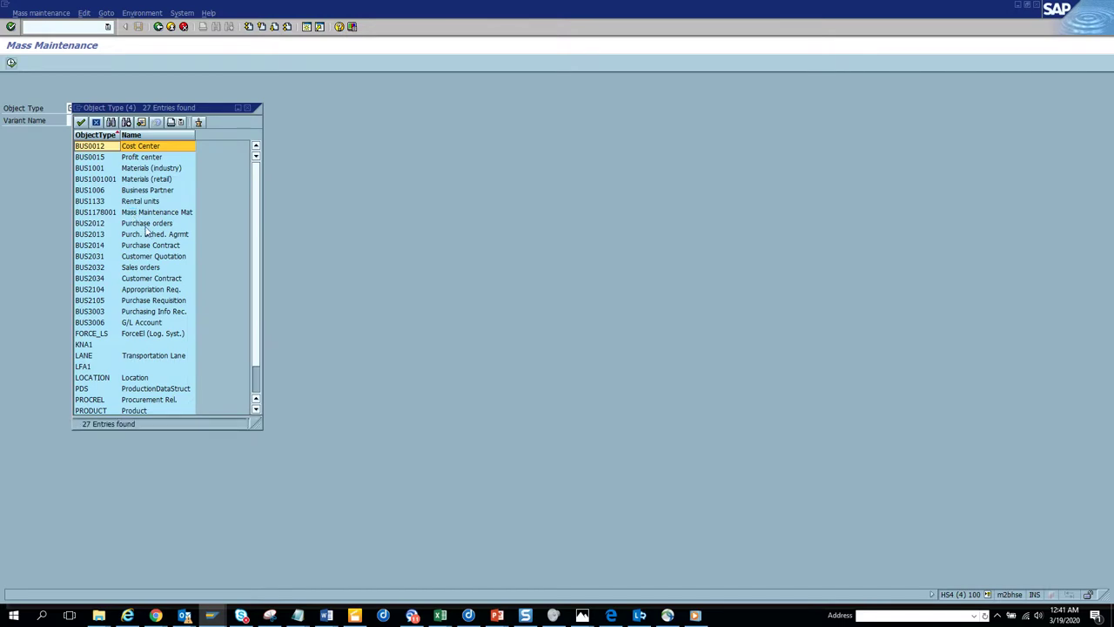
pyautogui.doubleClick(148, 234)
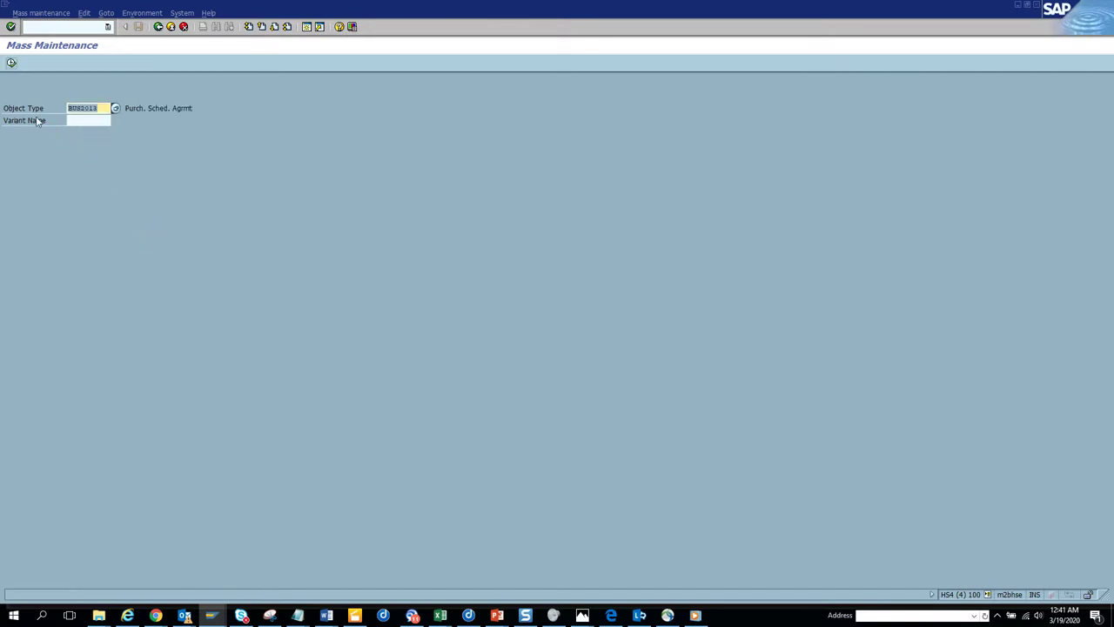
pyautogui.click(11, 63)
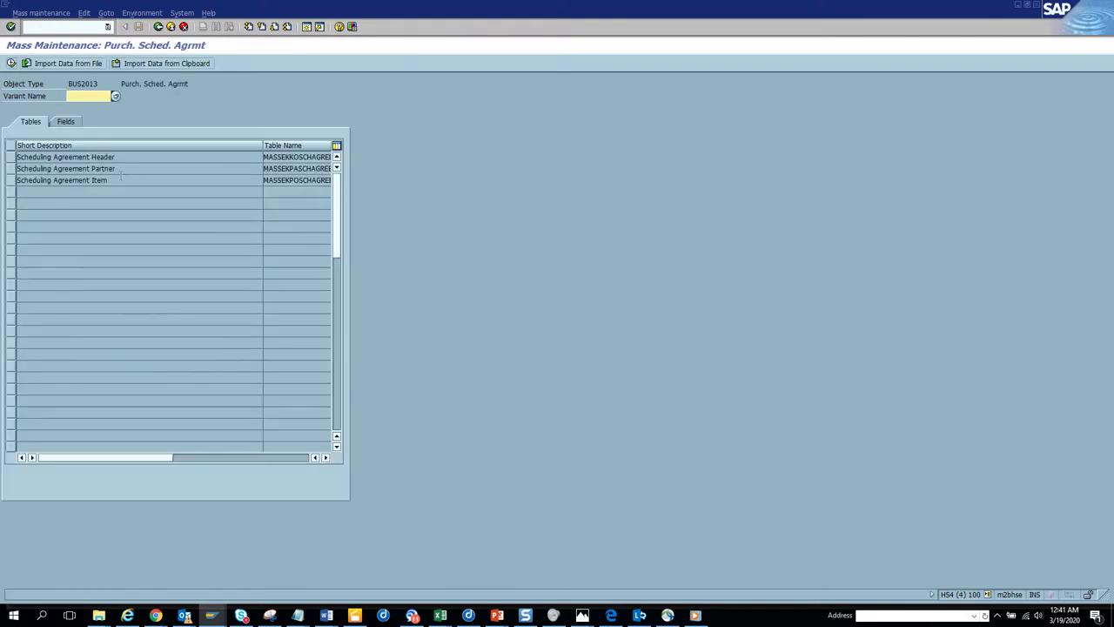
# Show the scheduling agreement's Fields list and mark Payt Terms for maintenance.
pyautogui.click(72, 122)
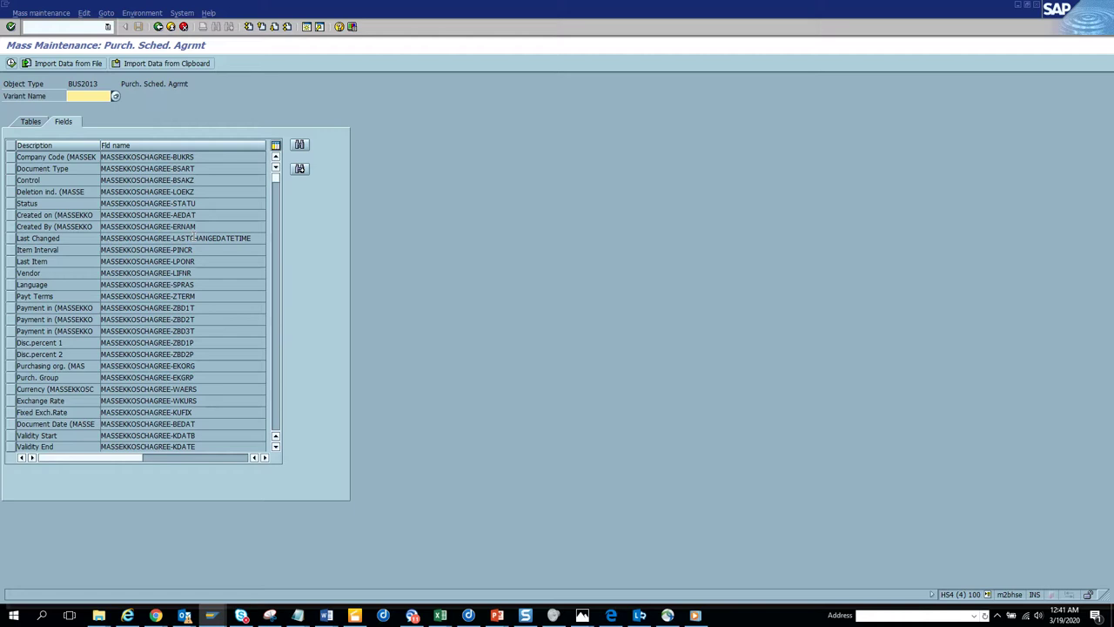
pyautogui.scroll(-5, 193, 238)
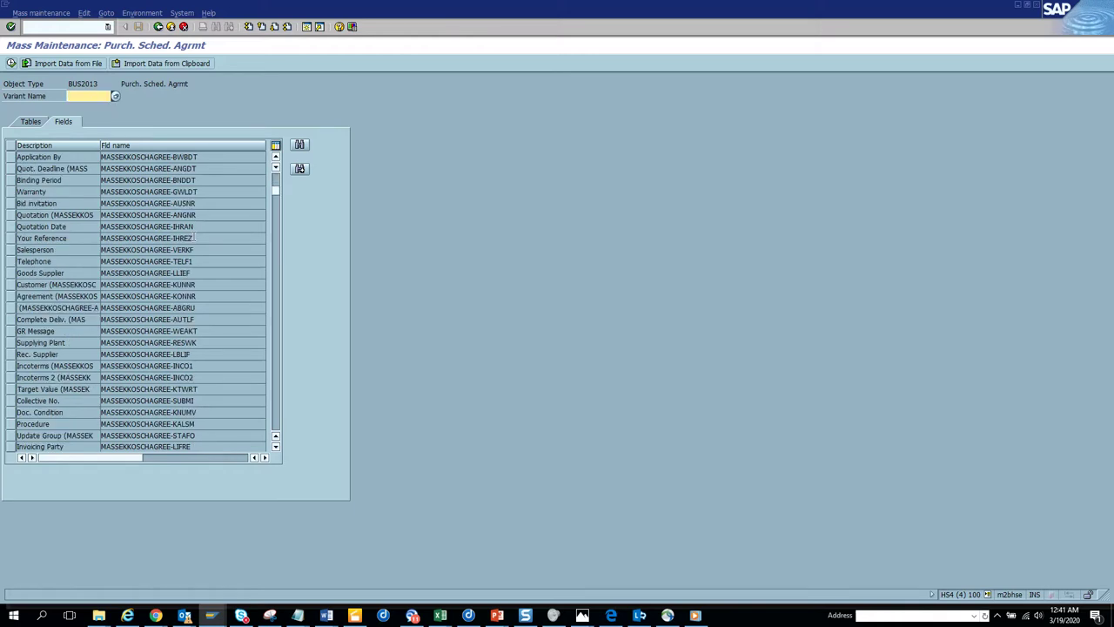
pyautogui.scroll(-5, 193, 238)
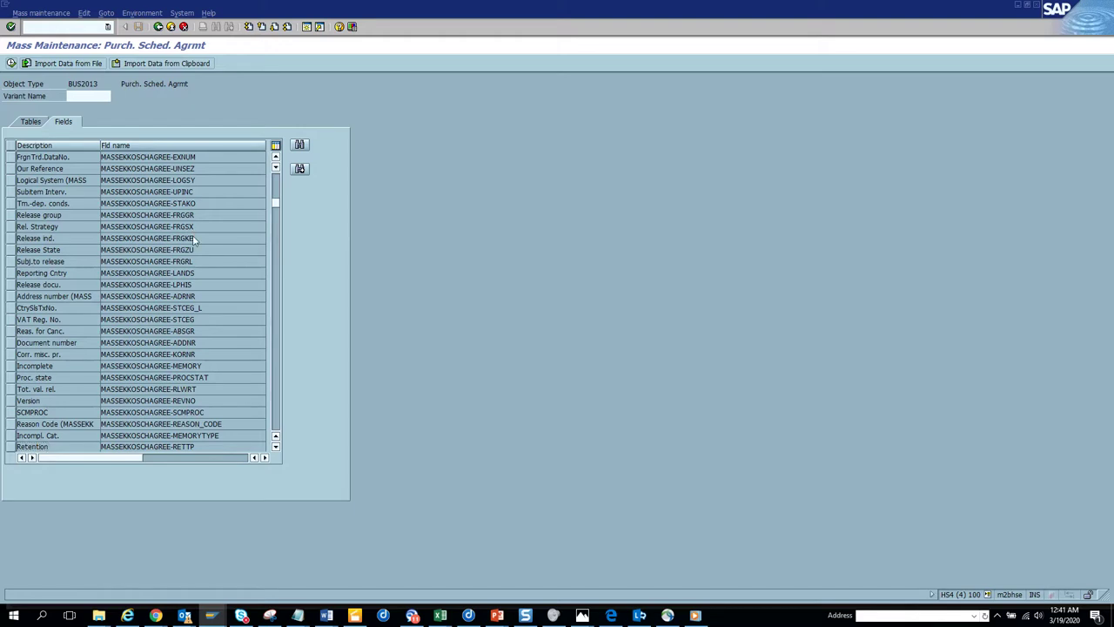
pyautogui.scroll(5, 193, 238)
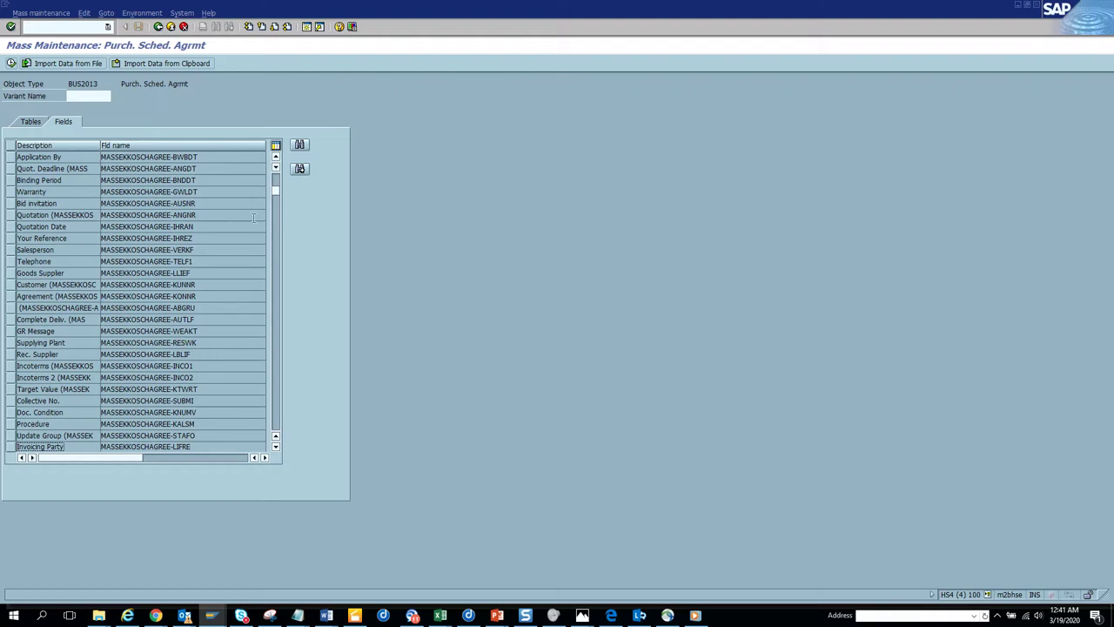
pyautogui.scroll(5, 280, 166)
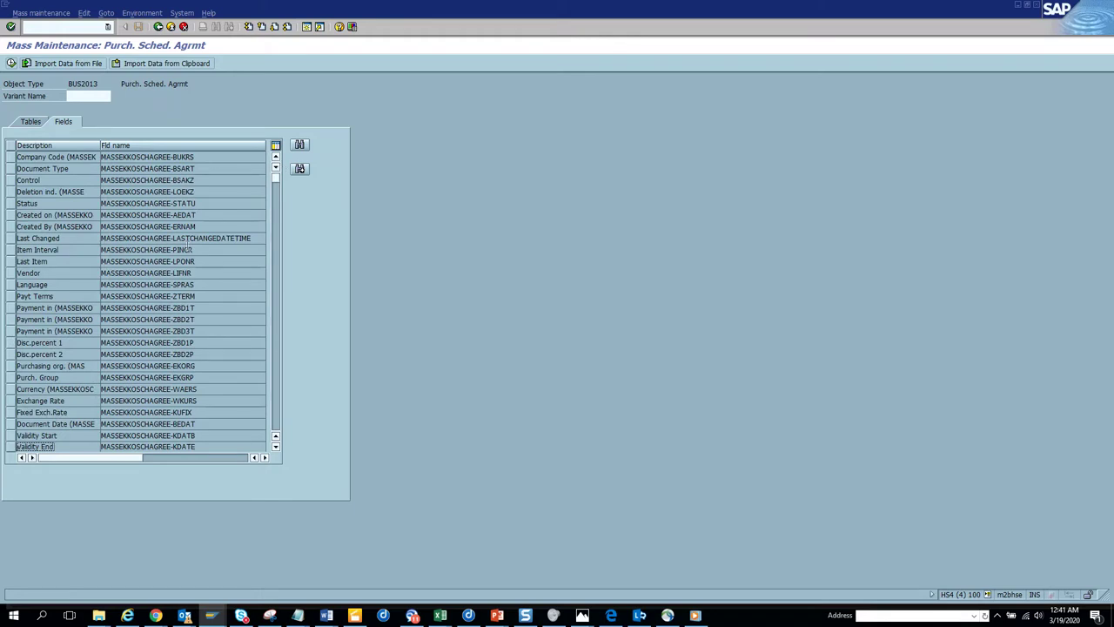
pyautogui.click(17, 297)
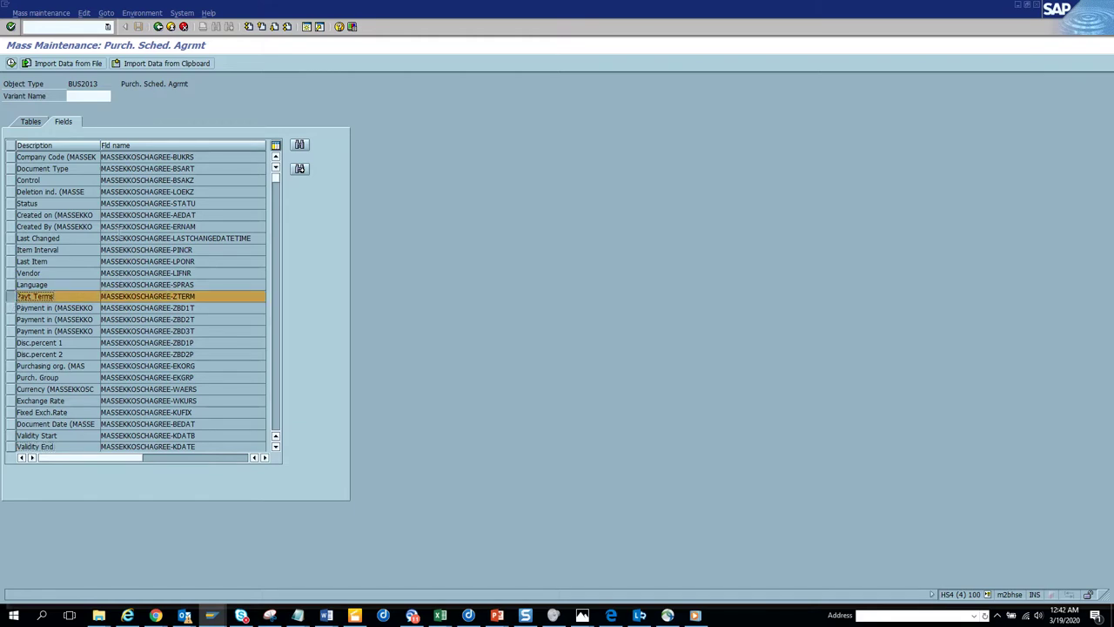
# Return from record selection to the Fields list and unmark Payt Terms.
pyautogui.click(12, 64)
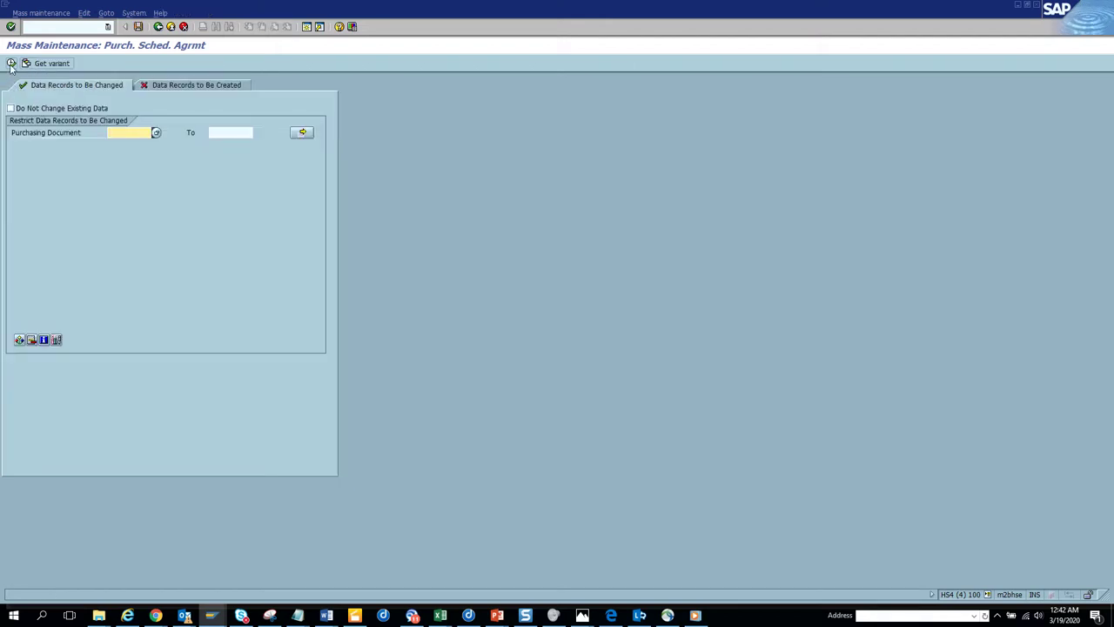
pyautogui.press('F8')
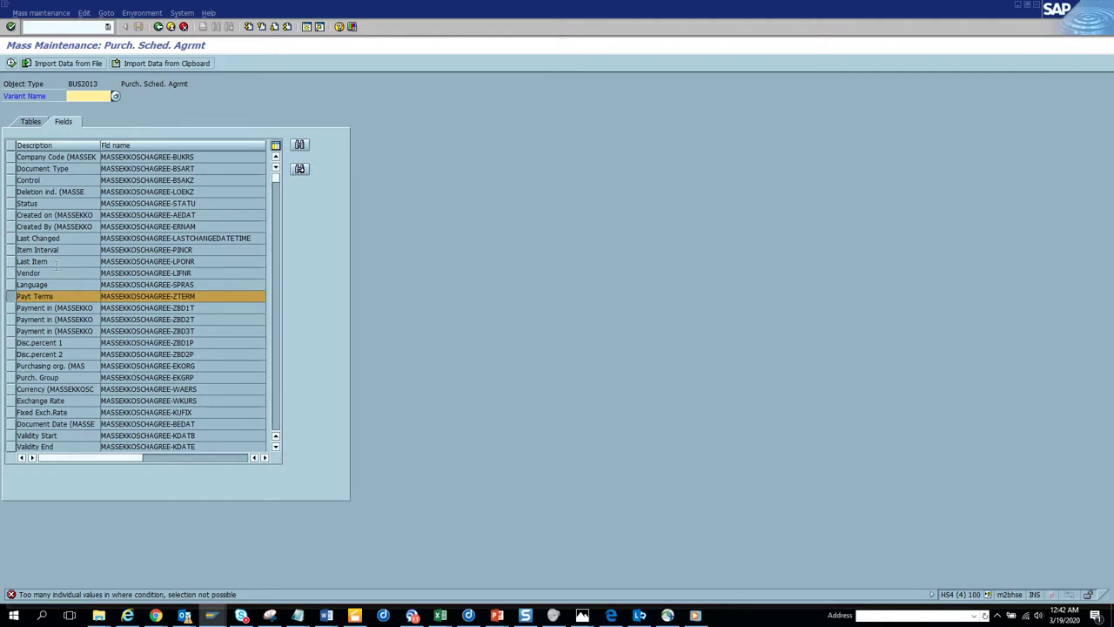
pyautogui.click(31, 294)
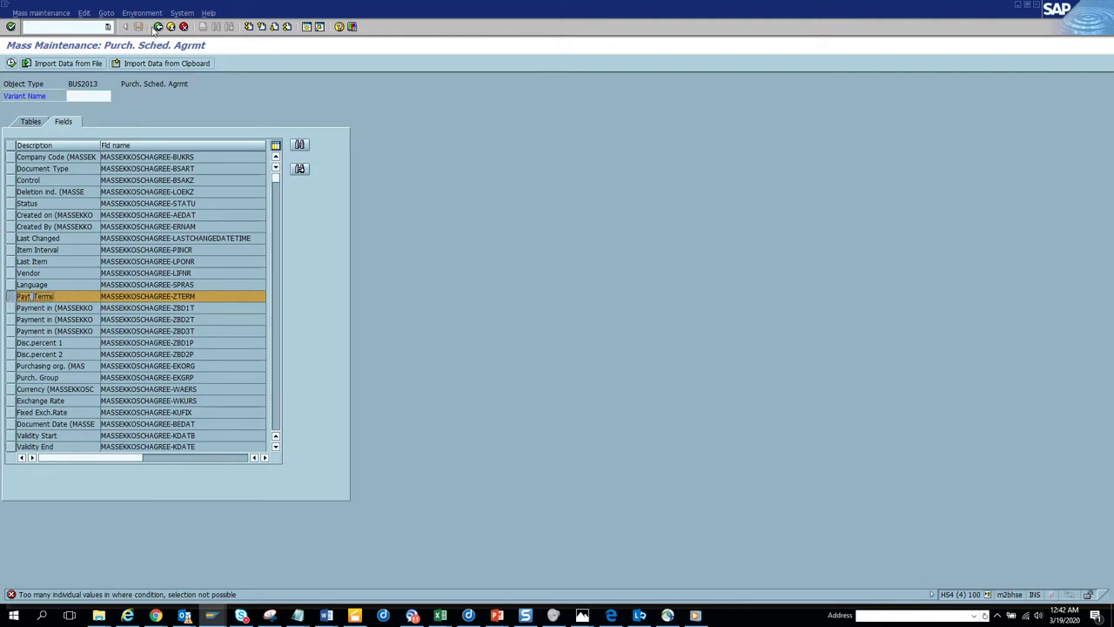
pyautogui.press('F8')
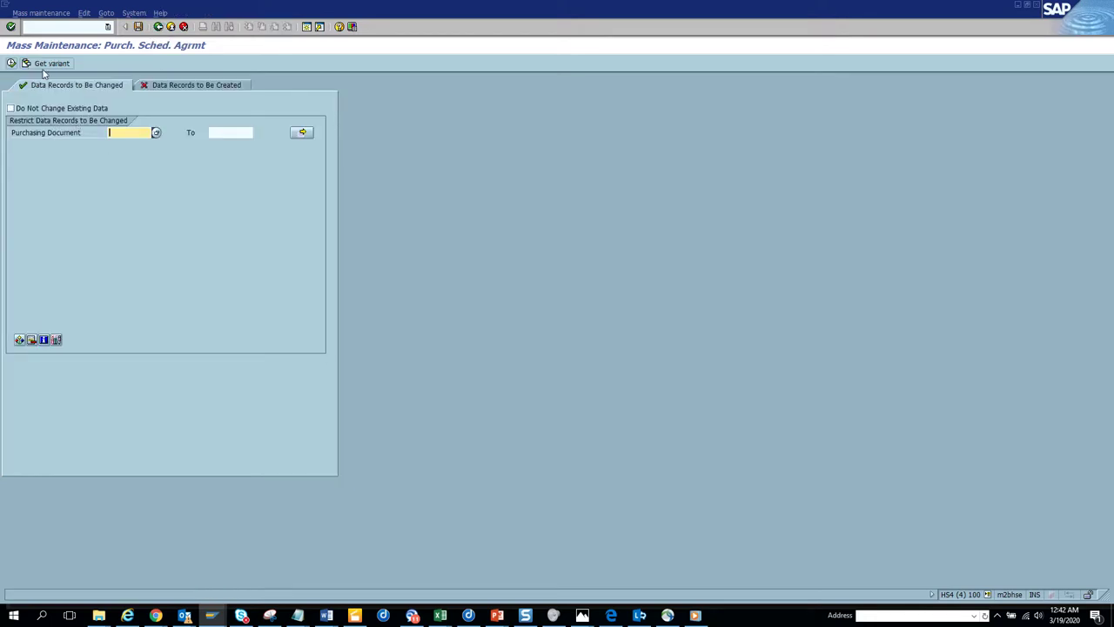
pyautogui.click(159, 27)
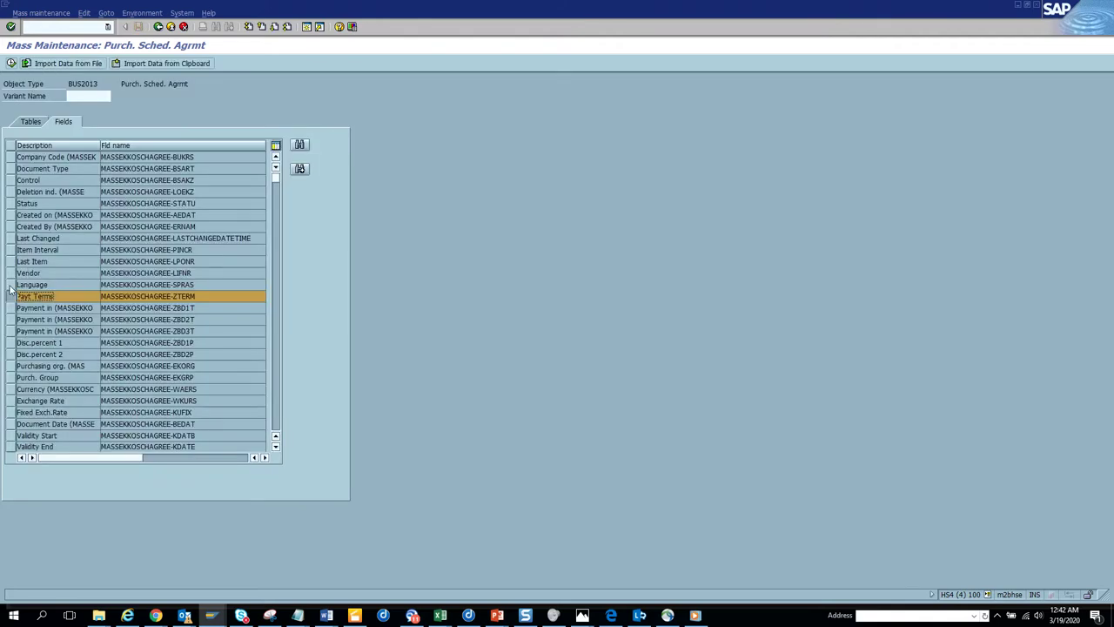
pyautogui.click(11, 298)
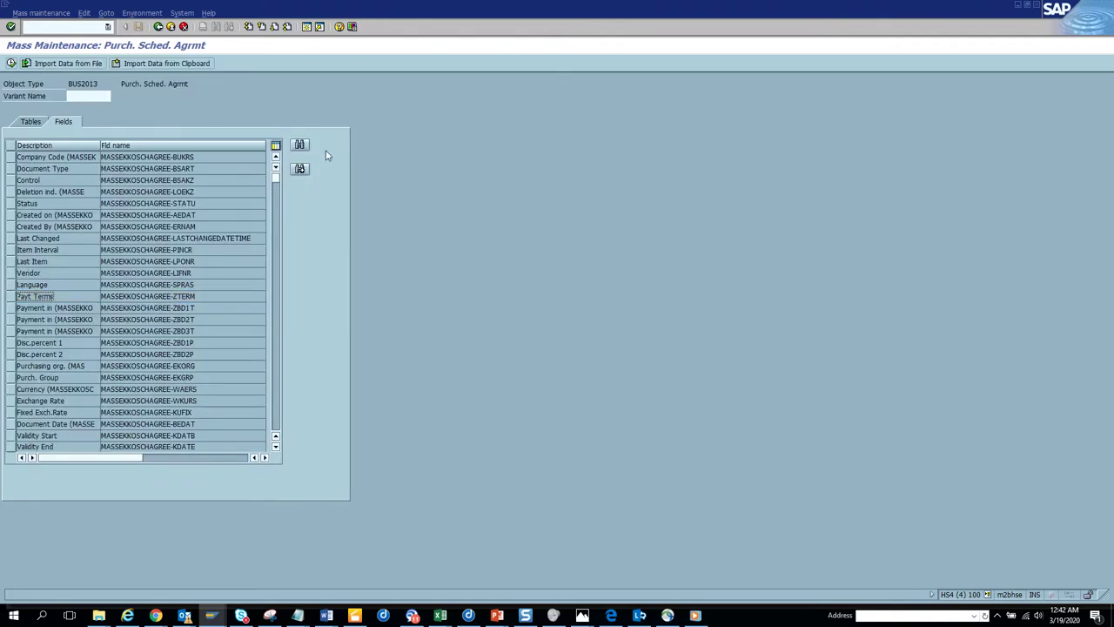
# Find field txz01, mark Short Text, and load all 12 scheduling agreement items.
pyautogui.click(300, 147)
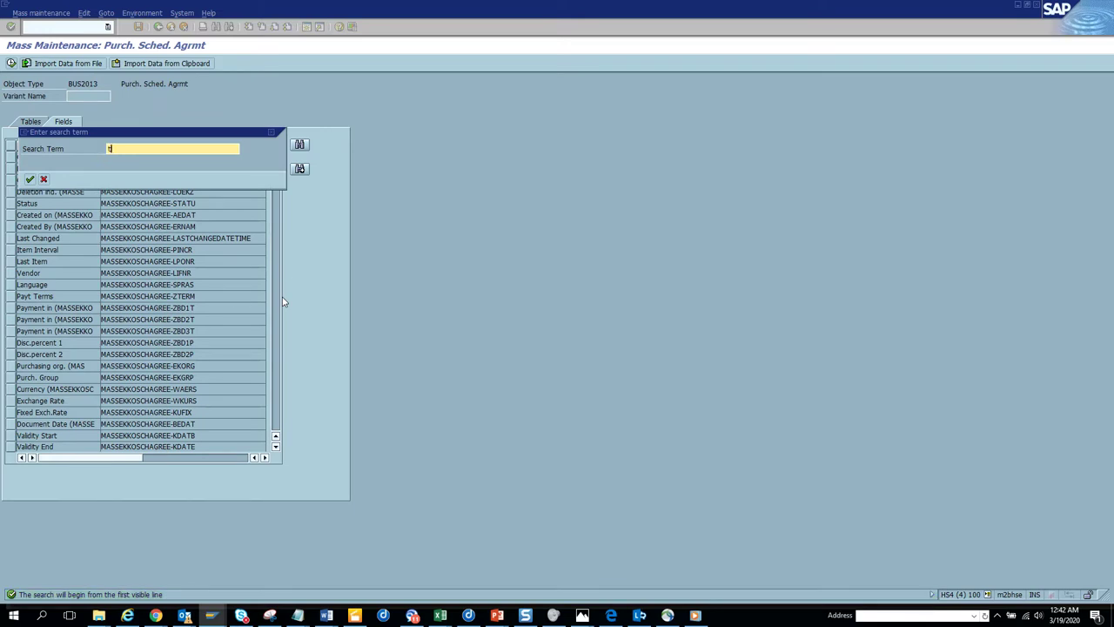
pyautogui.write('txz01')
pyautogui.press('Return')
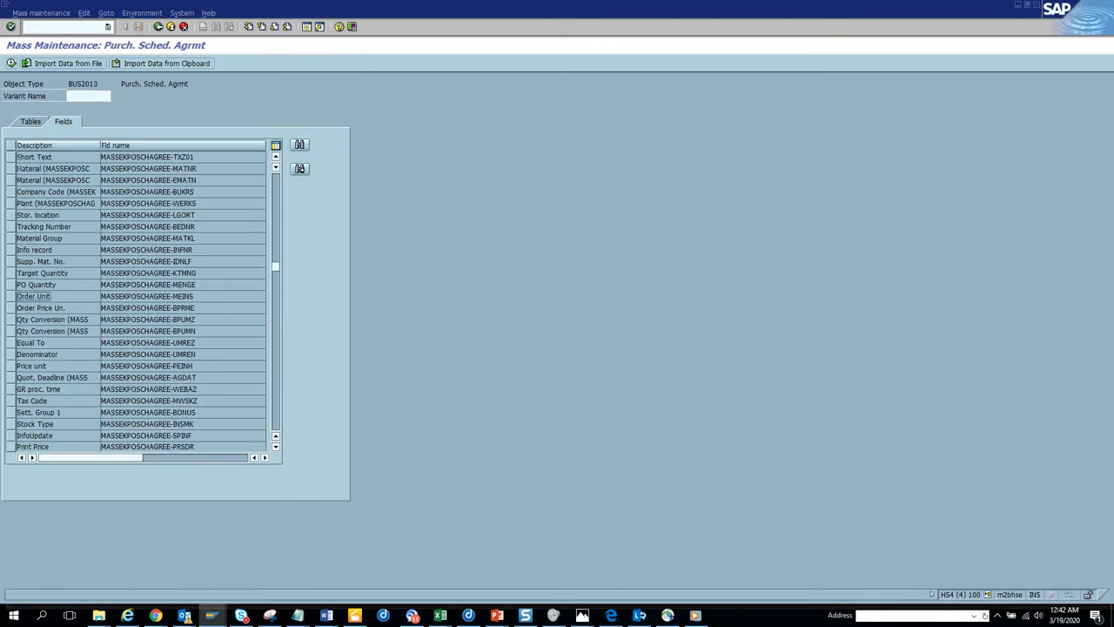
pyautogui.click(11, 158)
pyautogui.click(11, 63)
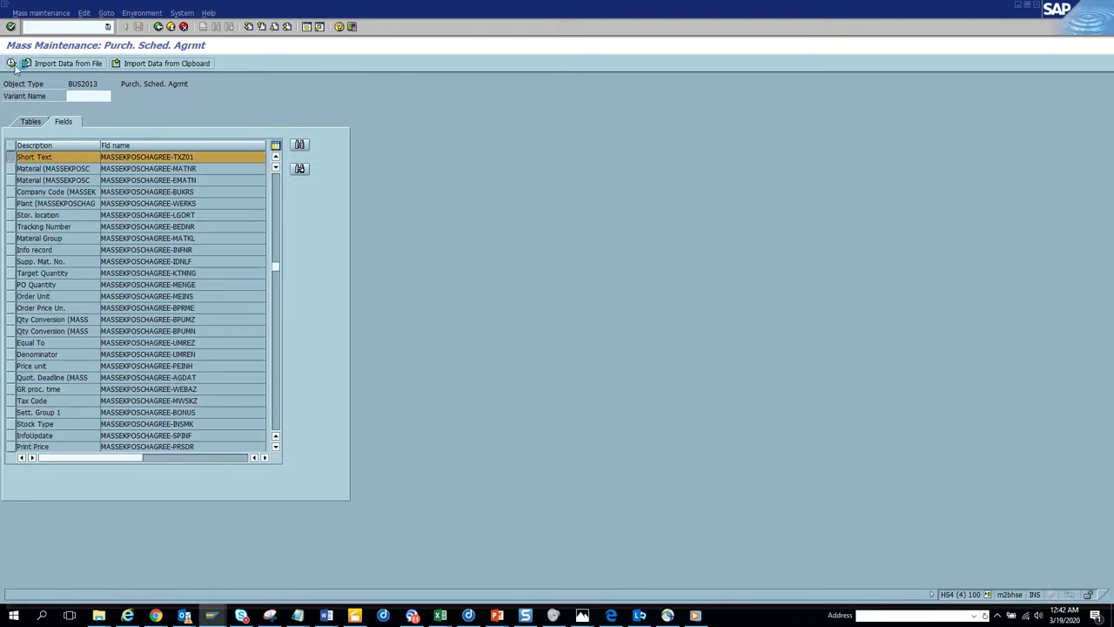
pyautogui.click(11, 64)
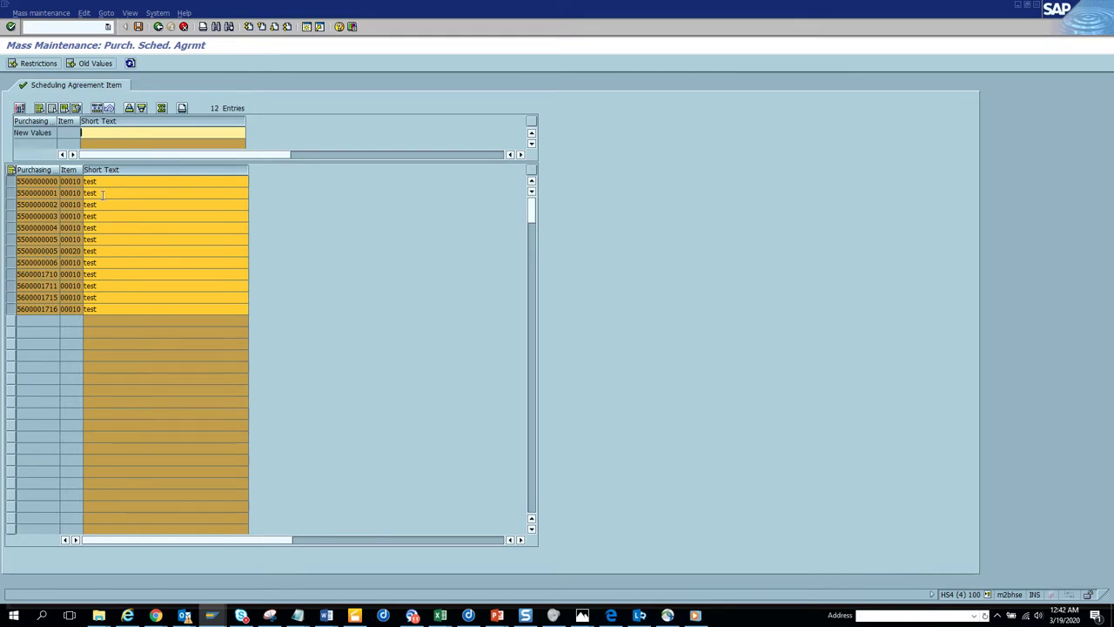
# Mass-set the Short Text of all 12 items to 'sceduling agreement'.
pyautogui.click(136, 132)
pyautogui.write('c')
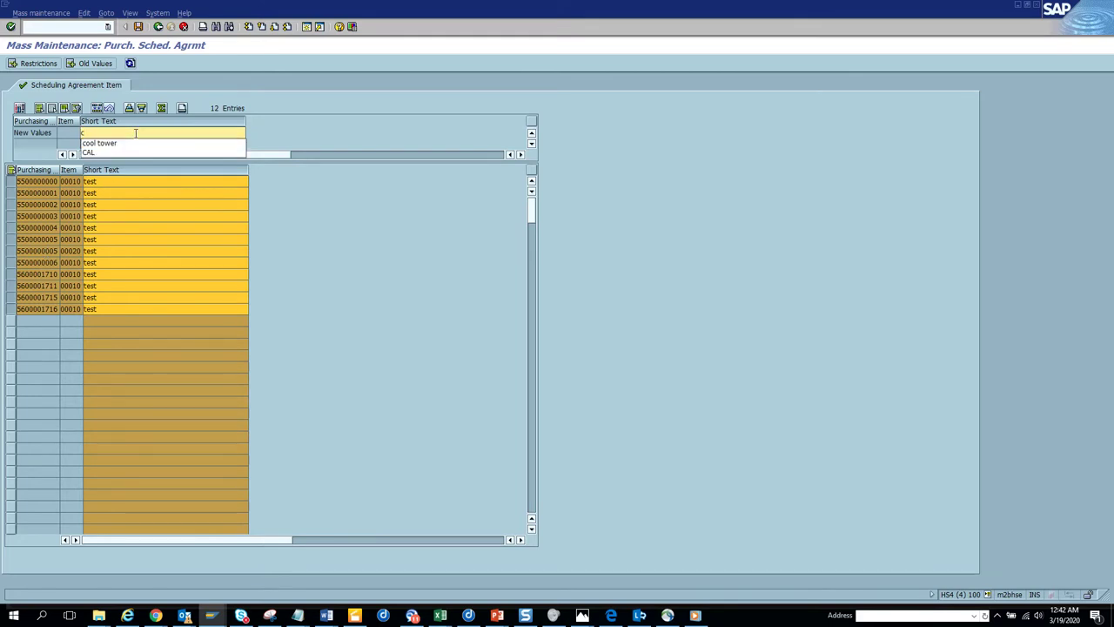
pyautogui.write('cedul')
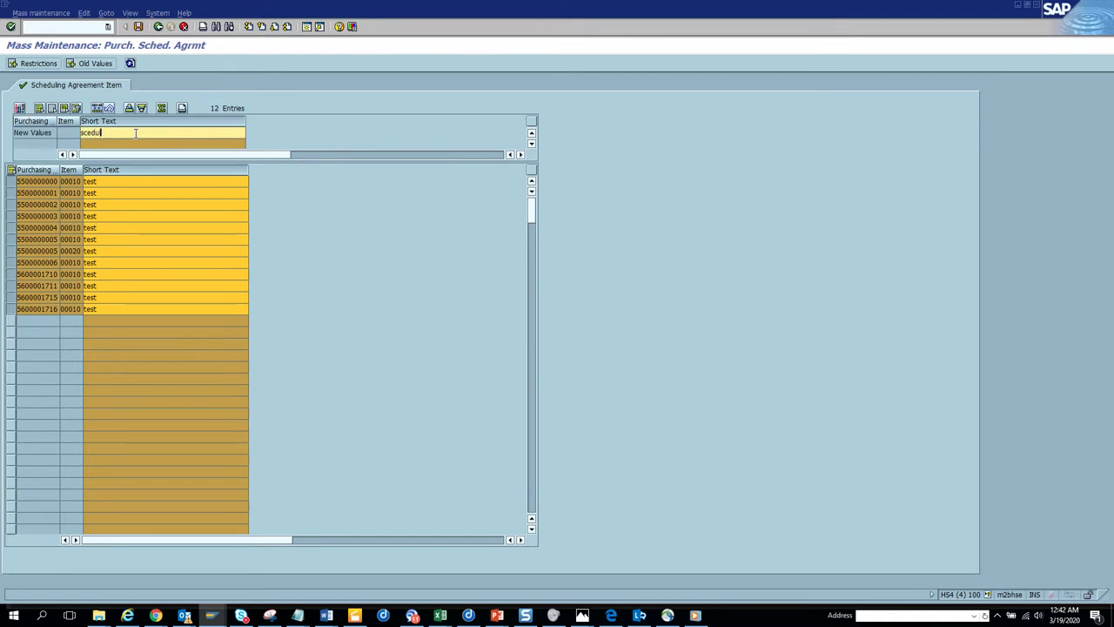
pyautogui.write('ing agreement')
pyautogui.click(97, 111)
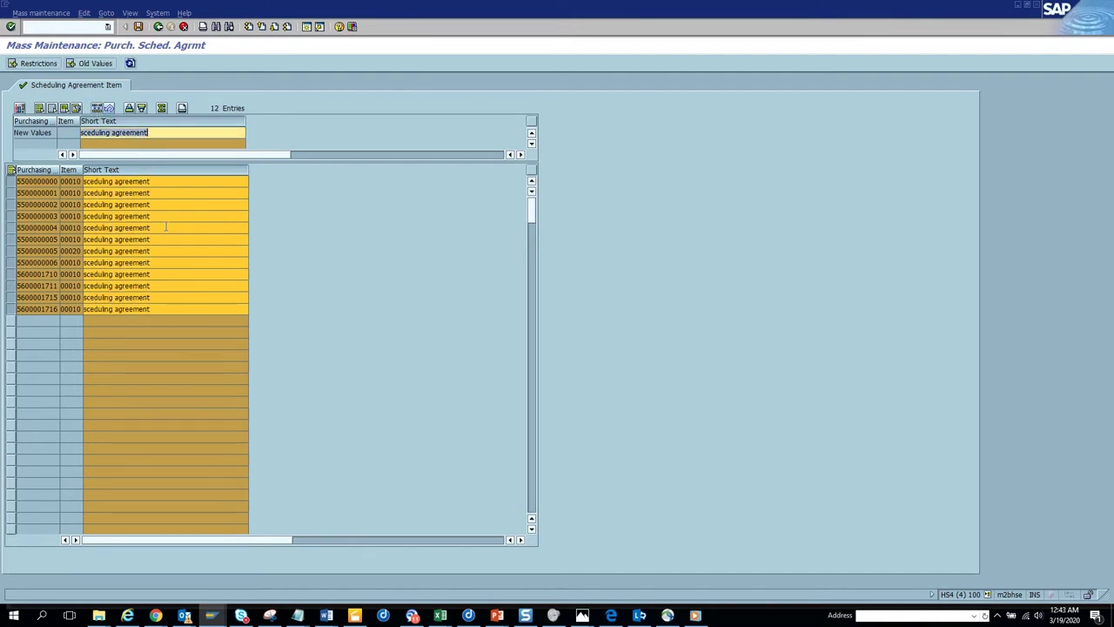
pyautogui.hotkey('alt', 'Tab')
pyautogui.hotkey('alt', 'Tab')
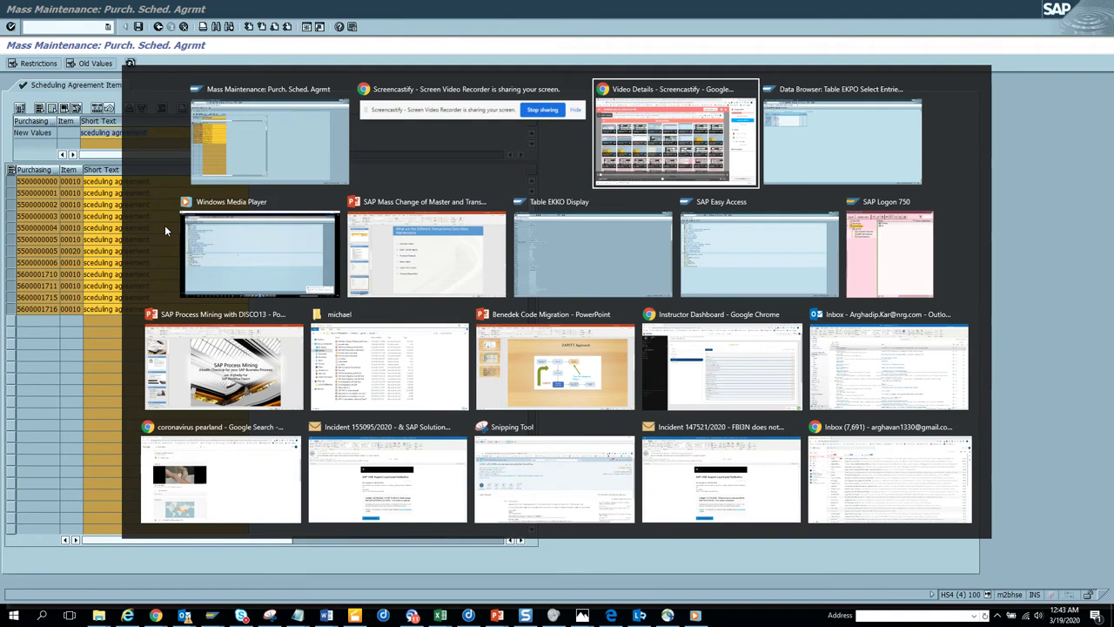
pyautogui.hotkey('alt', 'Tab')
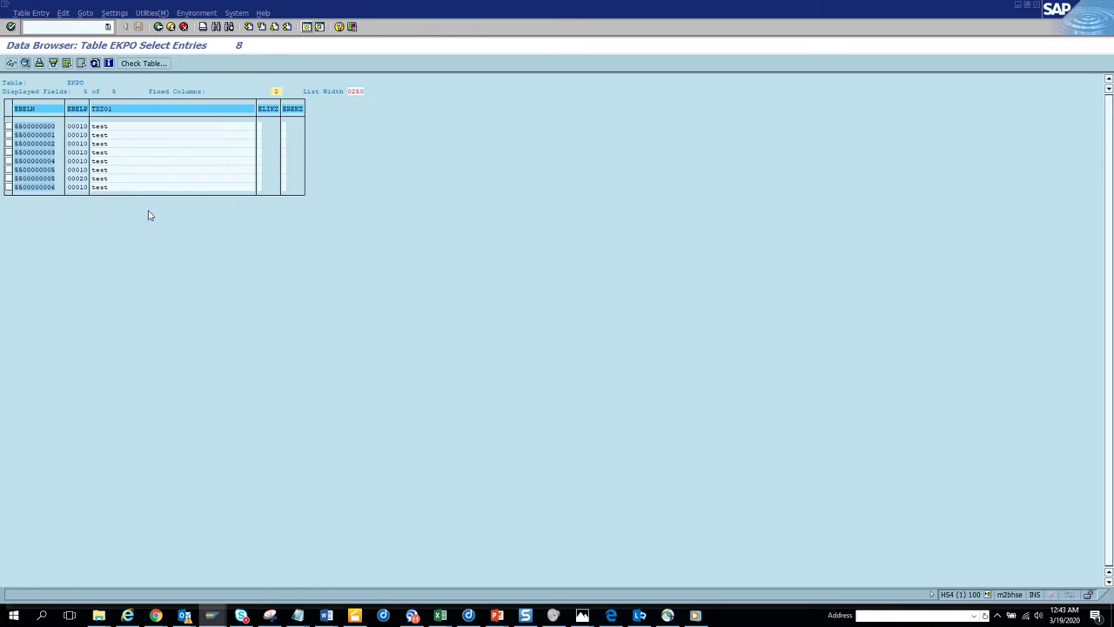
# Bring the SE16 EKPO Data Browser forward, showing 8 items still reading 'test'.
pyautogui.hotkey('alt', 'Tab')
pyautogui.hotkey('alt', 'Tab')
pyautogui.hotkey('alt', 'Tab')
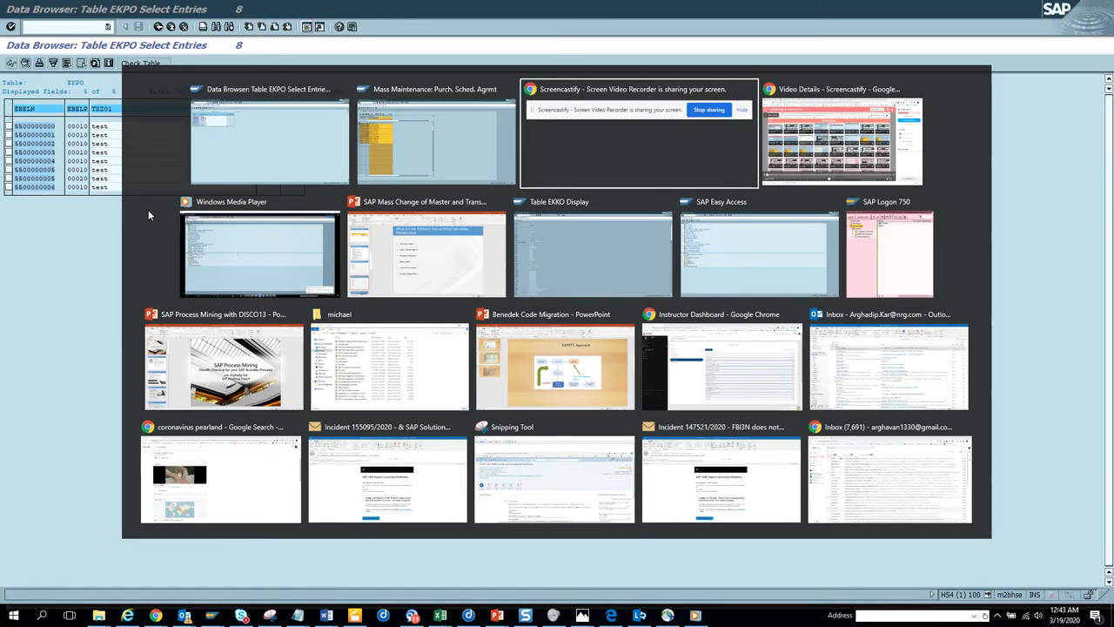
pyautogui.hotkey('alt', 'Tab')
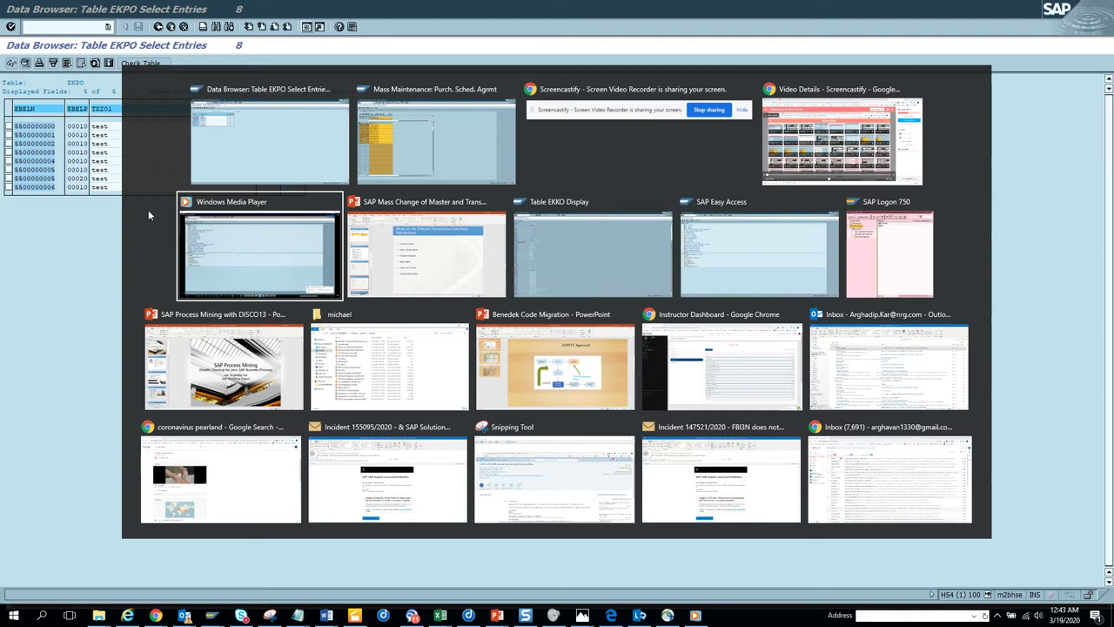
pyautogui.hotkey('alt', 'Tab')
pyautogui.hotkey('alt', 'Tab')
pyautogui.hotkey('alt', 'Tab')
pyautogui.hotkey('alt', 'Tab')
pyautogui.hotkey('alt', 'Tab')
pyautogui.hotkey('alt', 'Tab')
pyautogui.hotkey('alt', 'Tab')
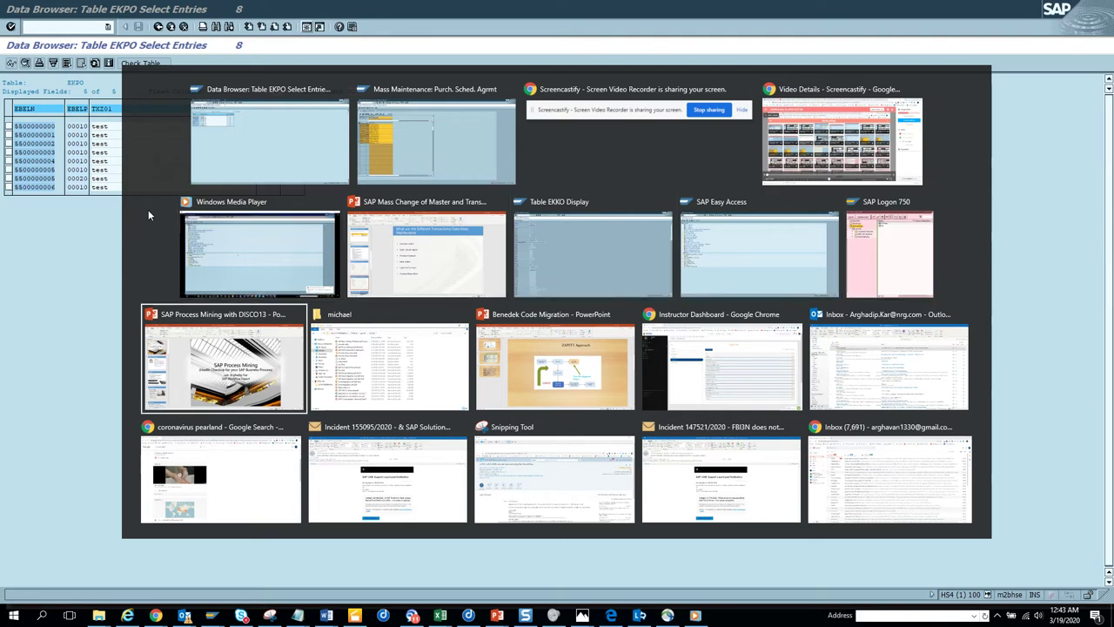
pyautogui.hotkey('alt', 'Tab')
pyautogui.hotkey('alt', 'Tab')
pyautogui.hotkey('alt', 'Tab')
pyautogui.hotkey('alt', 'Tab')
pyautogui.hotkey('alt', 'Tab')
pyautogui.hotkey('alt', 'Tab')
pyautogui.hotkey('alt', 'Tab')
pyautogui.hotkey('alt', 'Tab')
pyautogui.hotkey('alt', 'Tab')
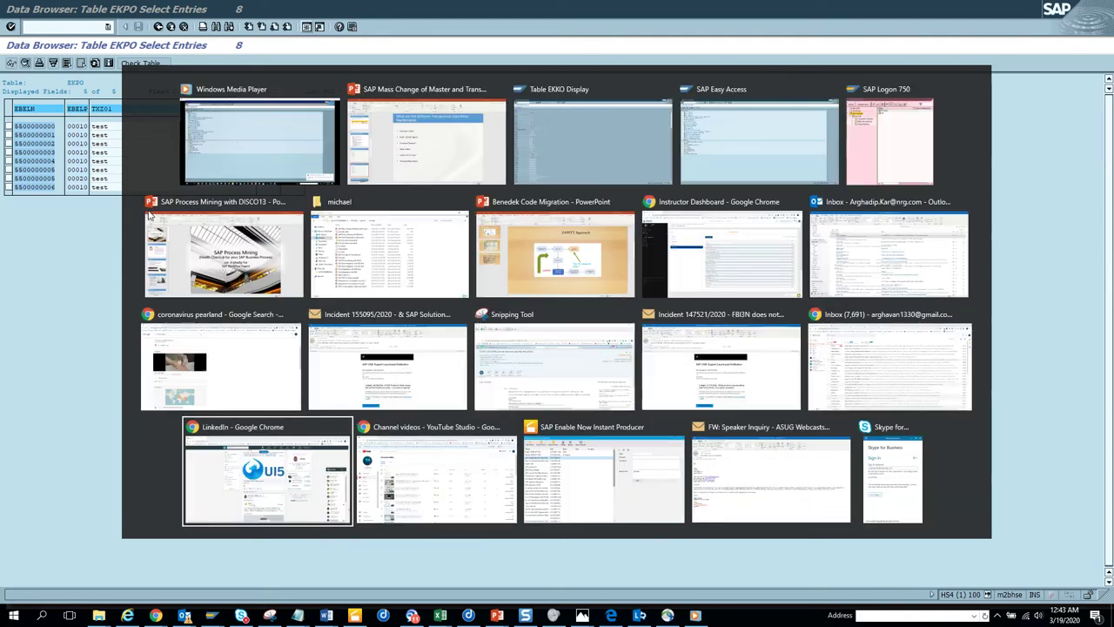
pyautogui.hotkey('alt', 'Tab')
pyautogui.hotkey('alt', 'Tab')
pyautogui.hotkey('alt', 'Tab')
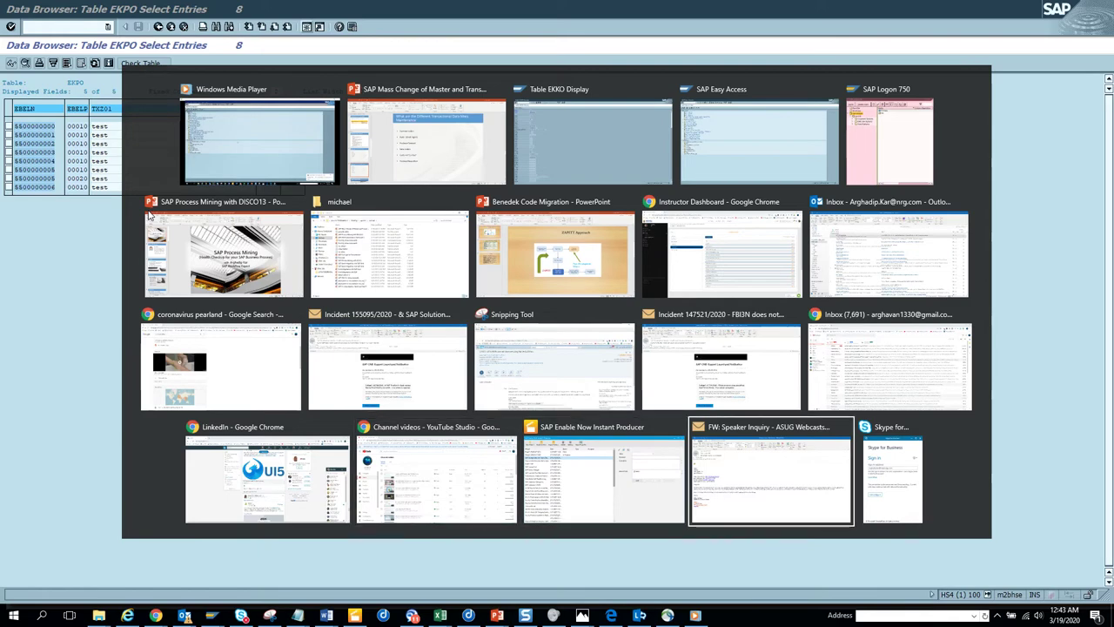
# Return to Mass Maintenance and save the 12 'sceduling agreement' short texts.
pyautogui.hotkey('alt', 'Tab')
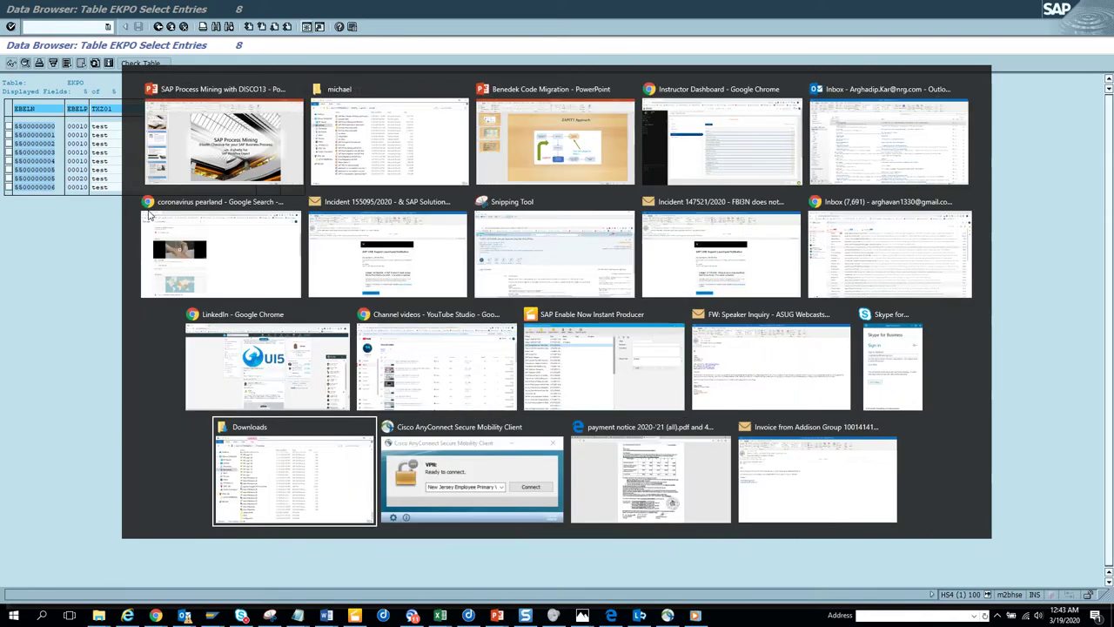
pyautogui.hotkey('alt', 'Tab')
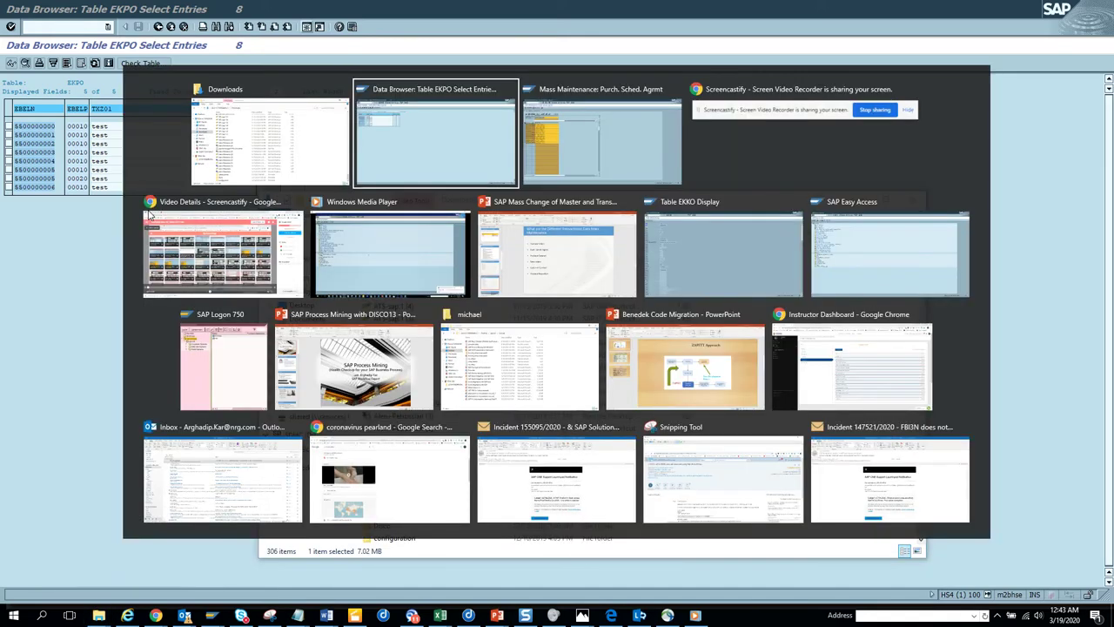
pyautogui.hotkey('alt', 'Tab')
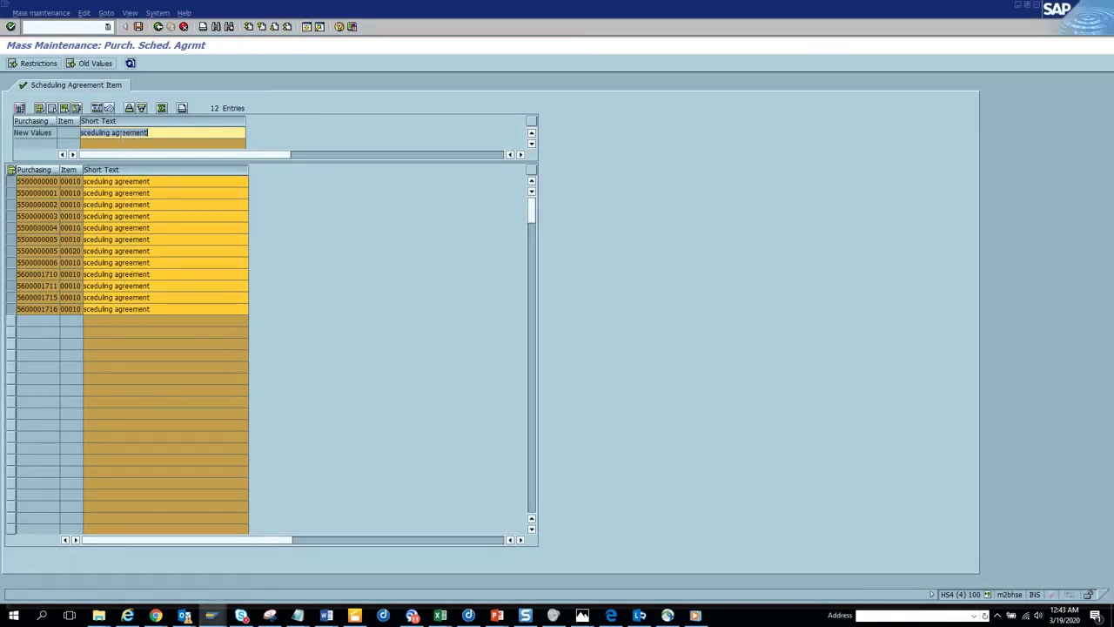
pyautogui.click(139, 27)
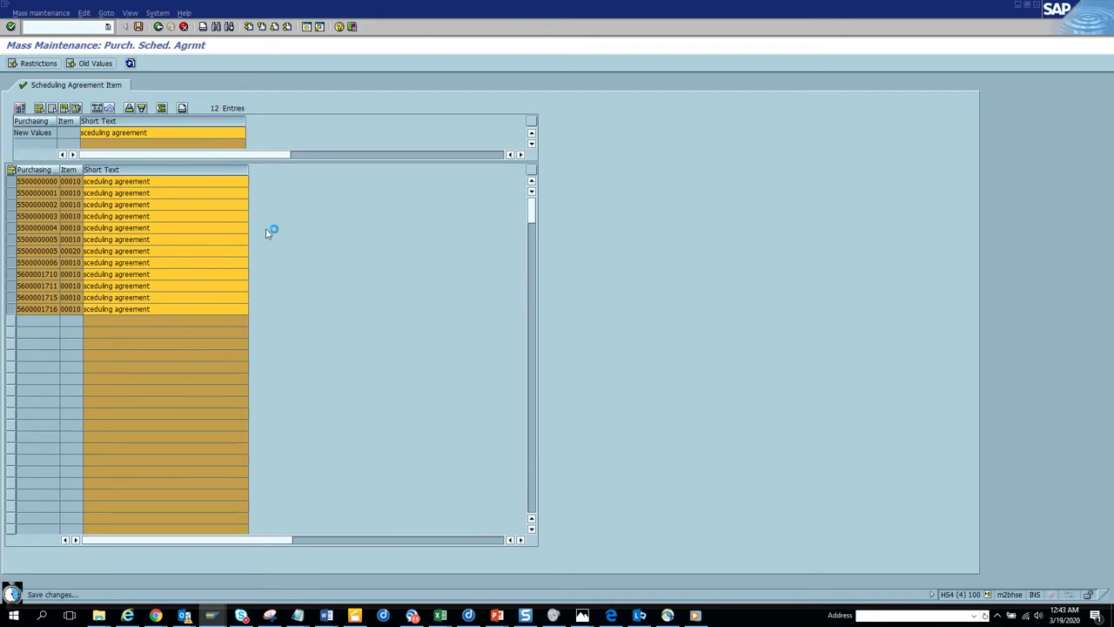
# Refresh the EKPO Data Browser to show 'sceduling agreement' on all items.
pyautogui.hotkey('alt', 'Tab')
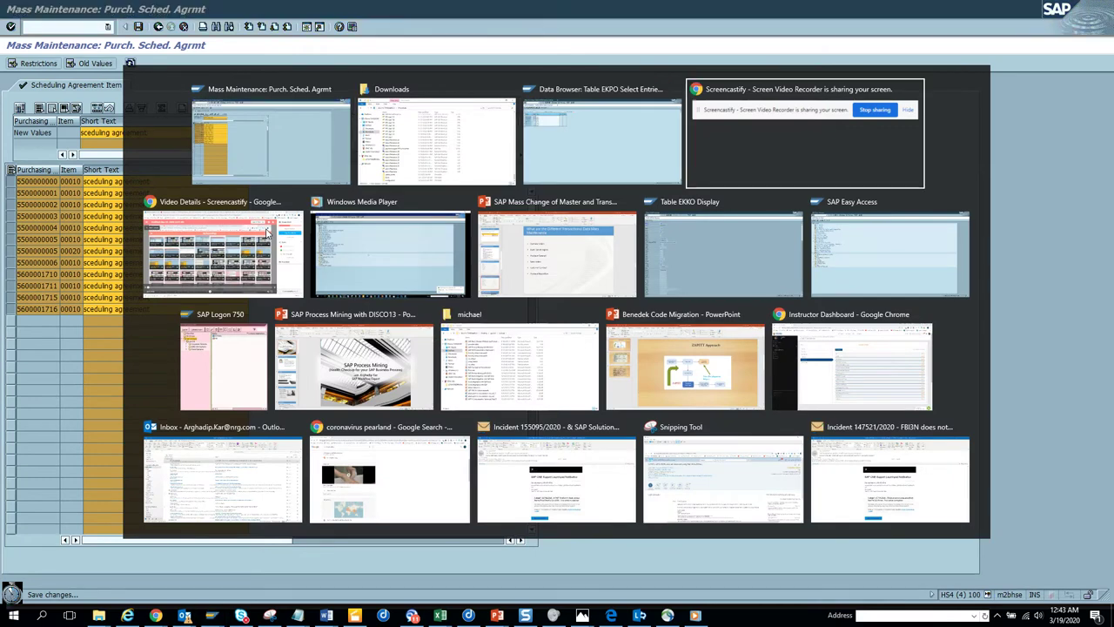
pyautogui.hotkey('alt', 'Tab')
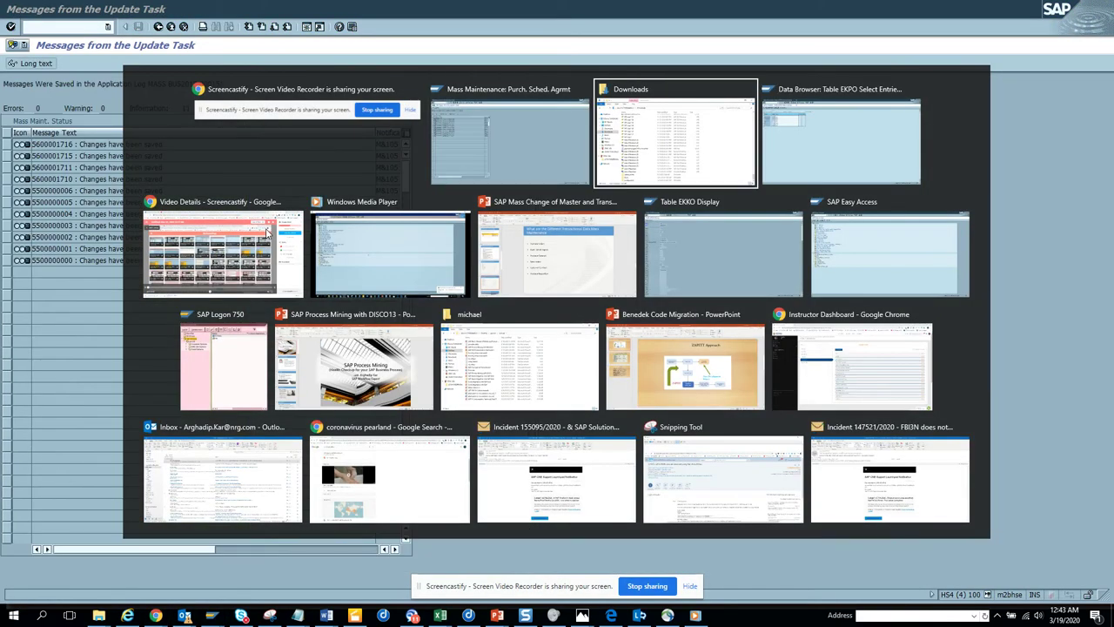
pyautogui.hotkey('alt', 'Tab')
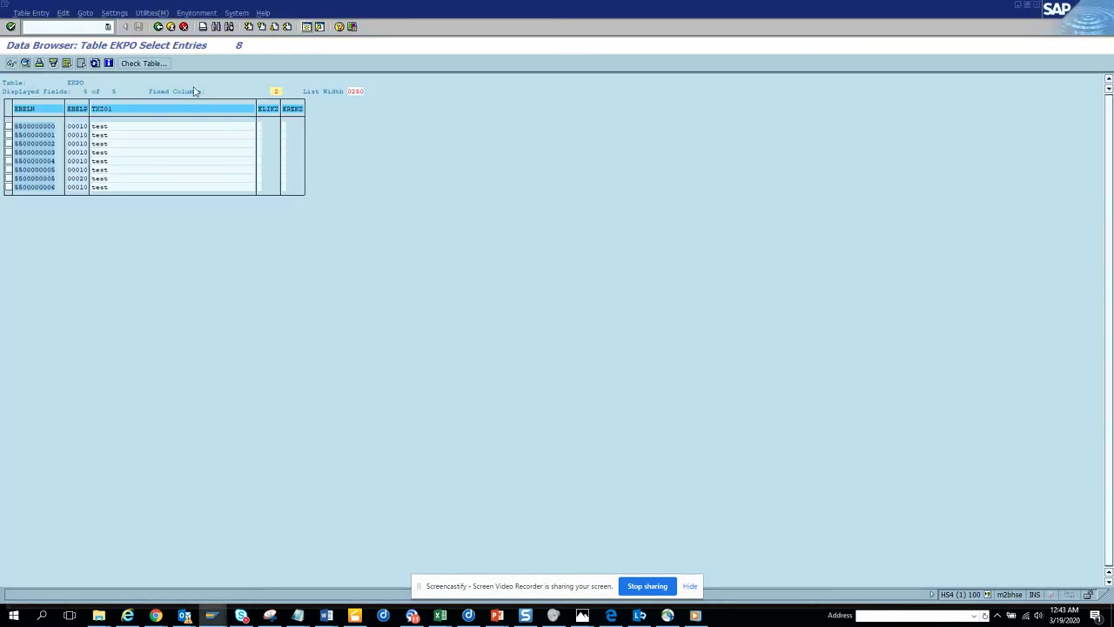
pyautogui.click(95, 64)
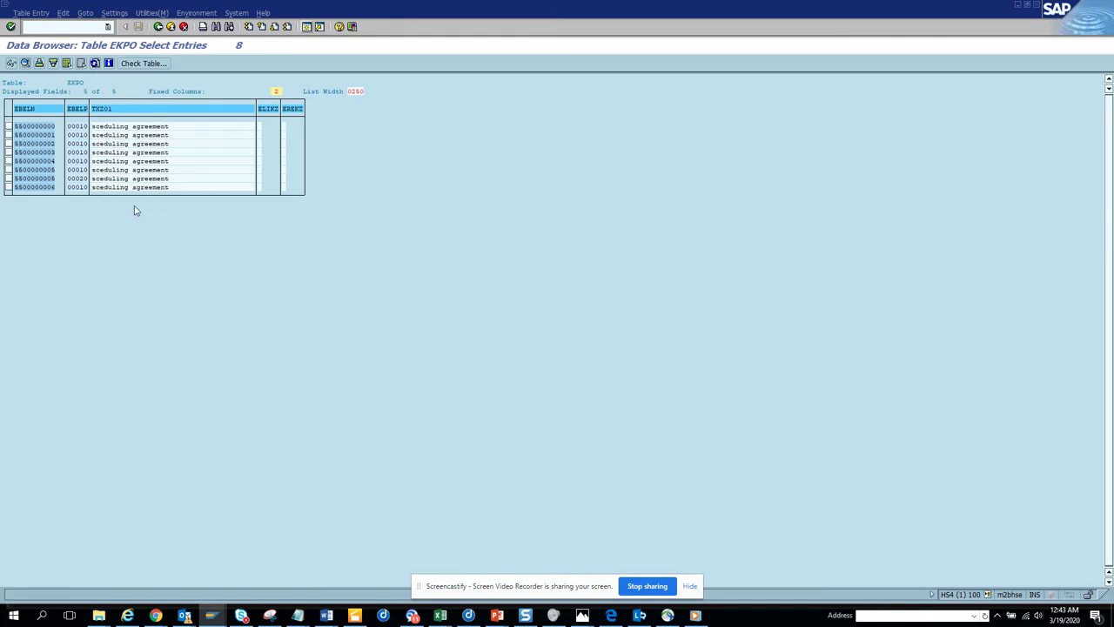
# Check the update task log for 0 errors and return to Mass Maintenance.
pyautogui.hotkey('alt', 'Tab')
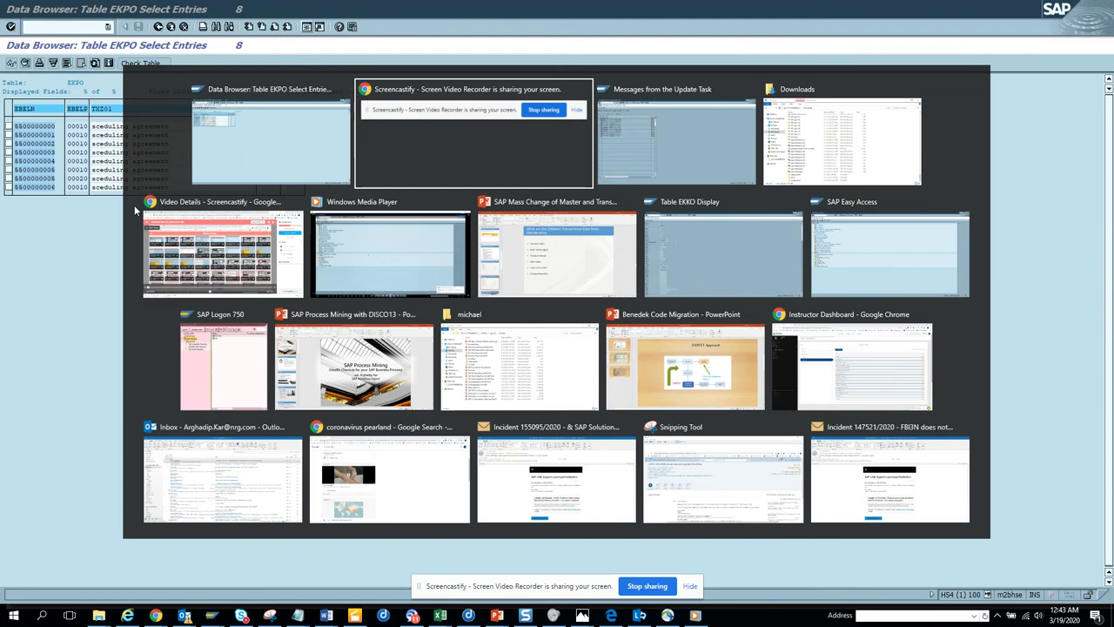
pyautogui.hotkey('alt', 'Tab')
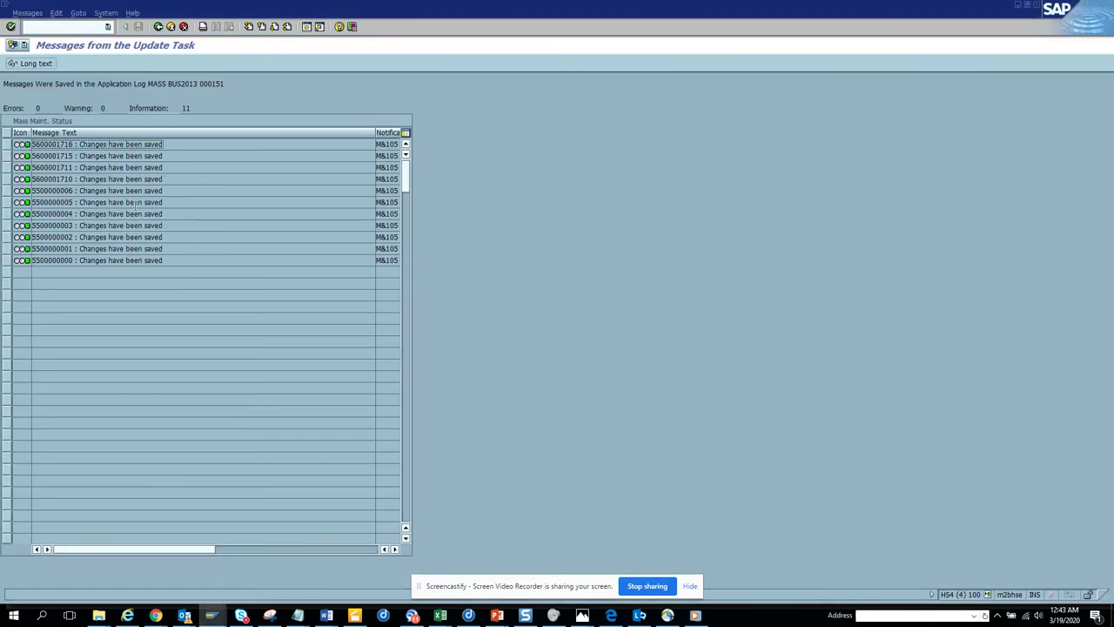
pyautogui.click(157, 27)
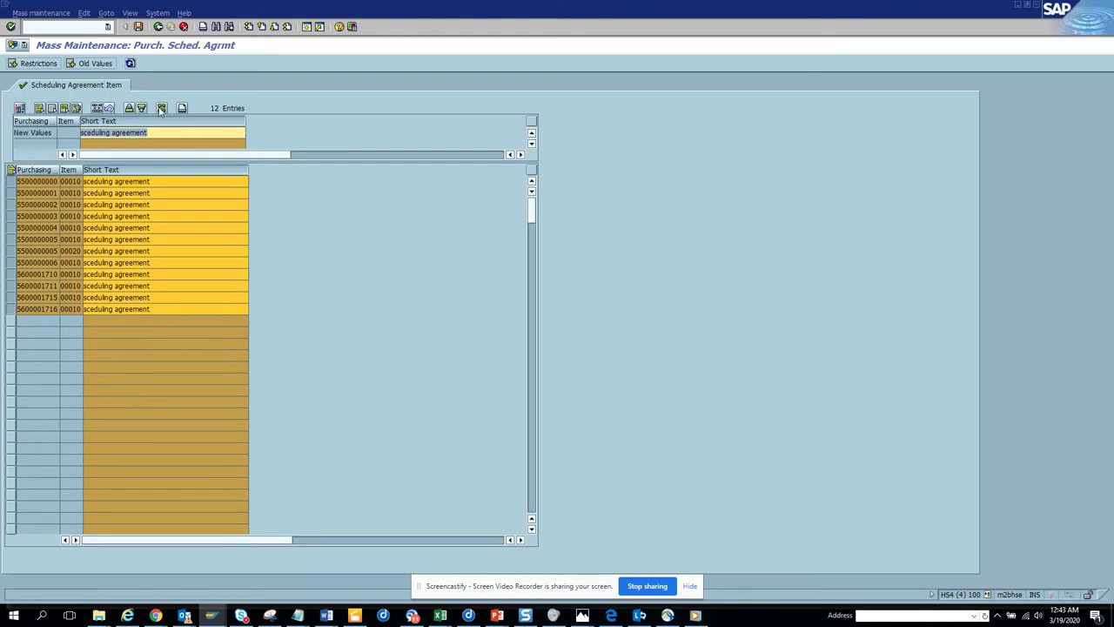
# Swap the maintained field from Short Text to Target Quantity and reload the 12 items.
pyautogui.click(158, 27)
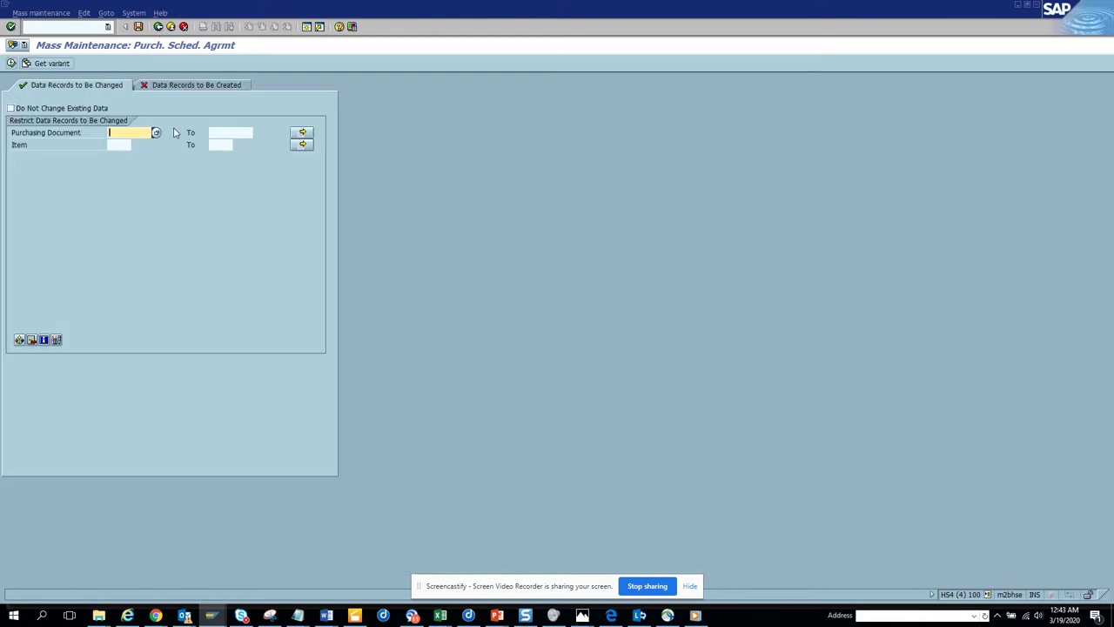
pyautogui.click(158, 29)
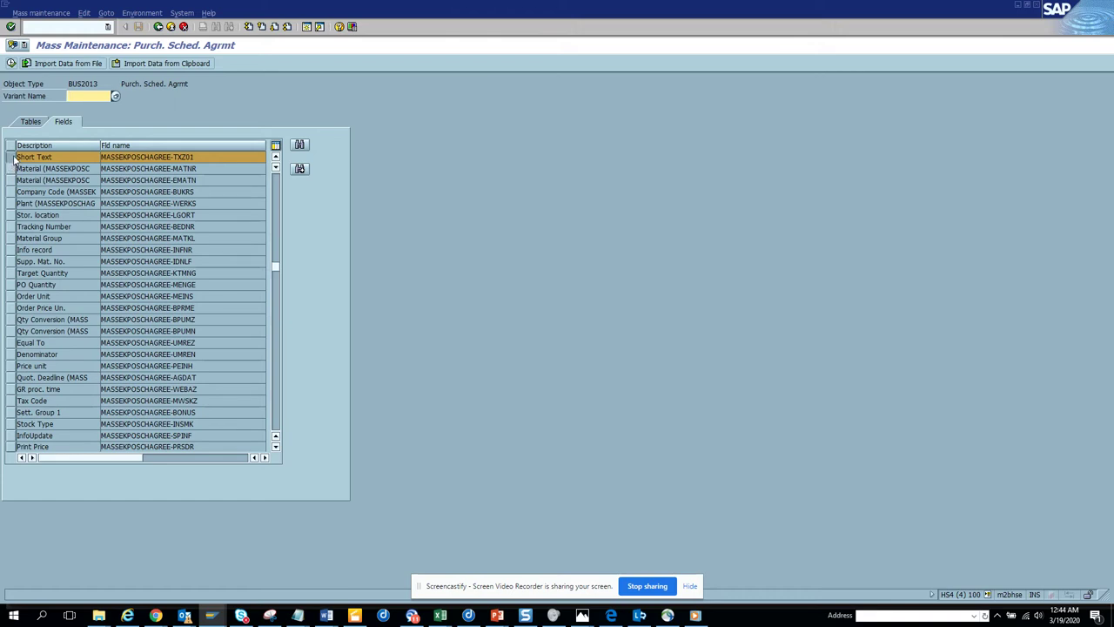
pyautogui.click(11, 157)
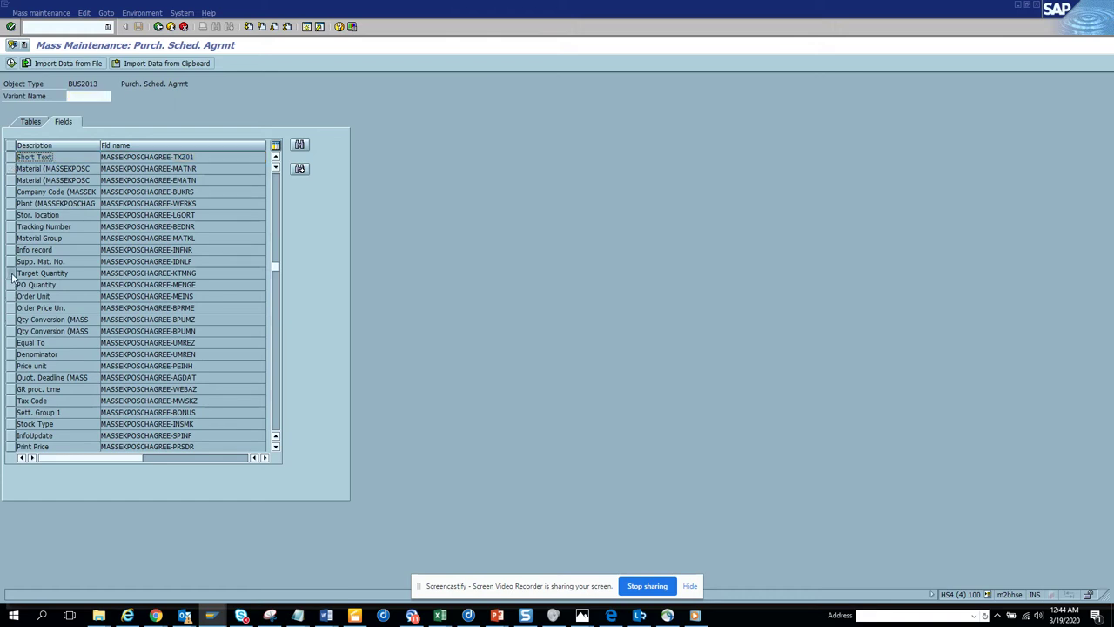
pyautogui.click(12, 273)
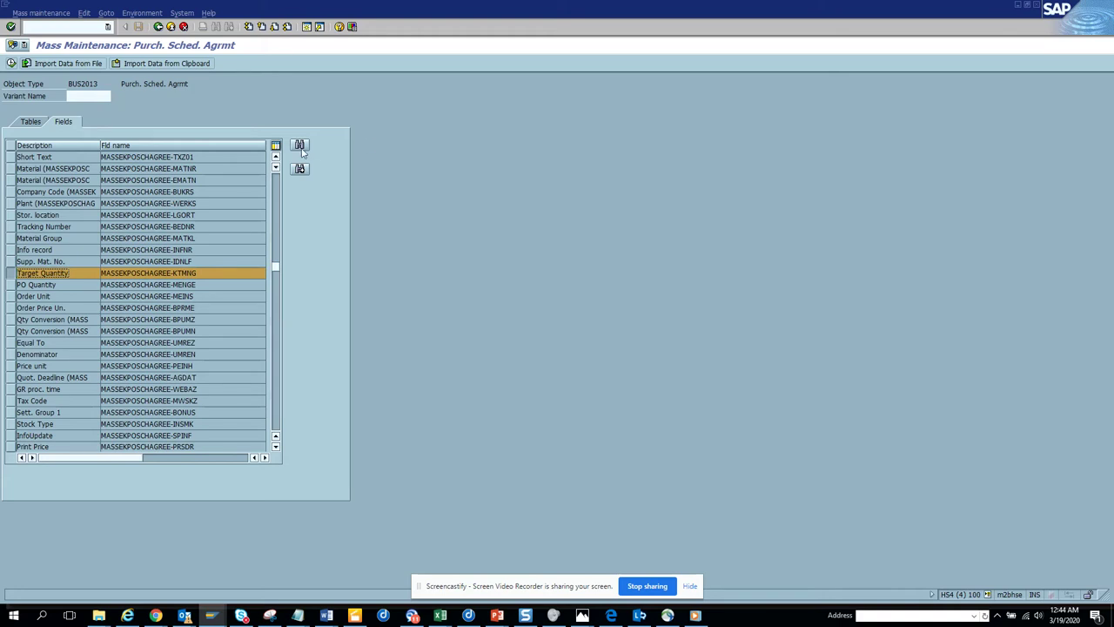
pyautogui.click(11, 63)
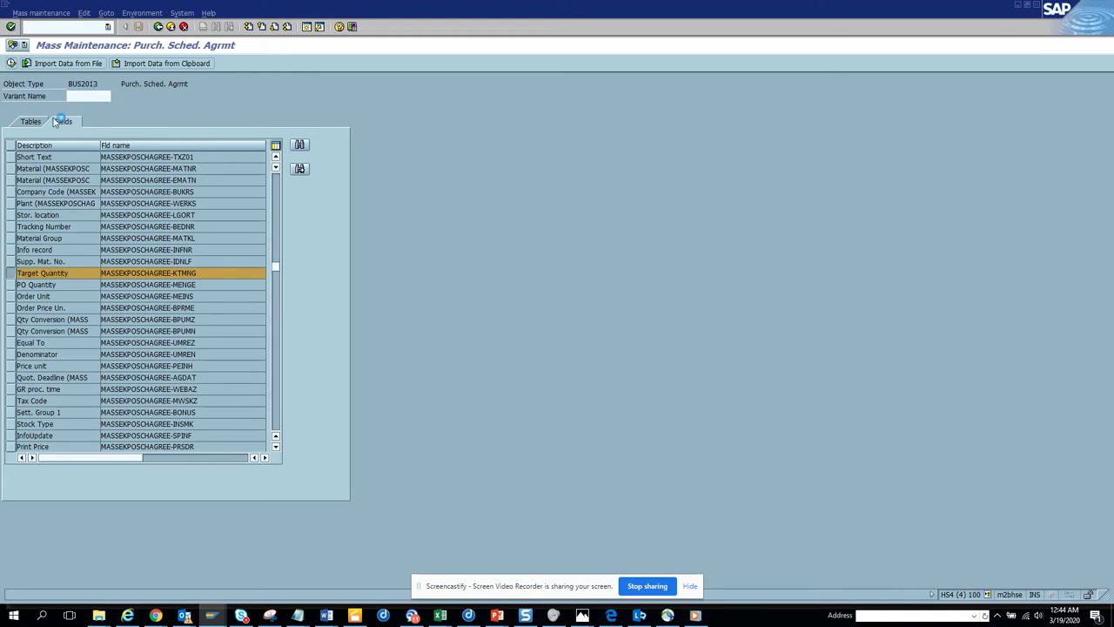
pyautogui.press('F8')
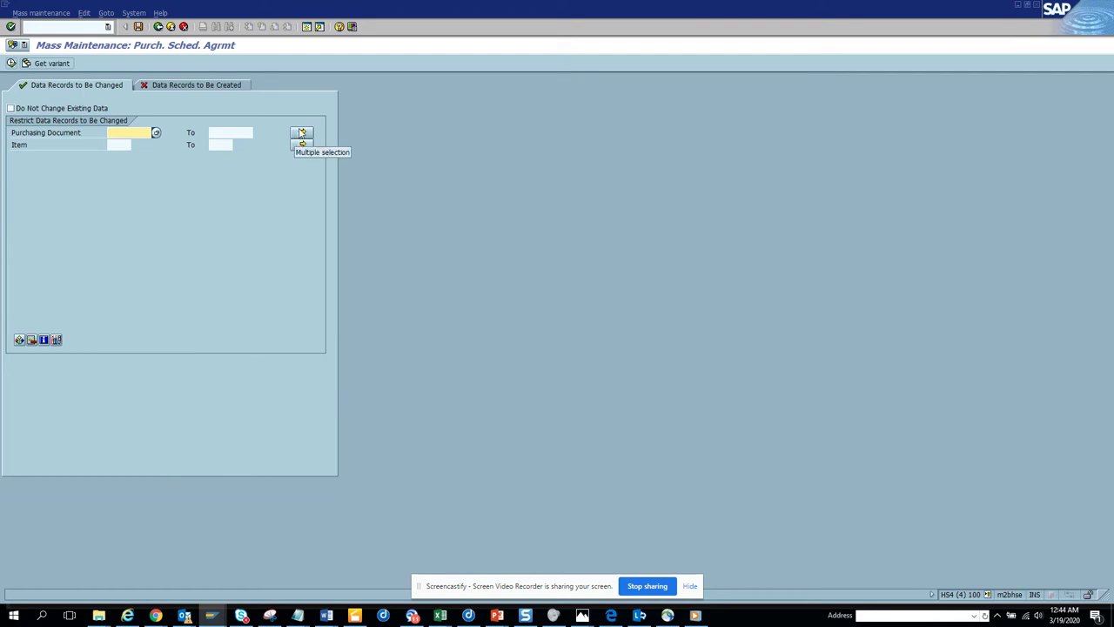
pyautogui.click(13, 65)
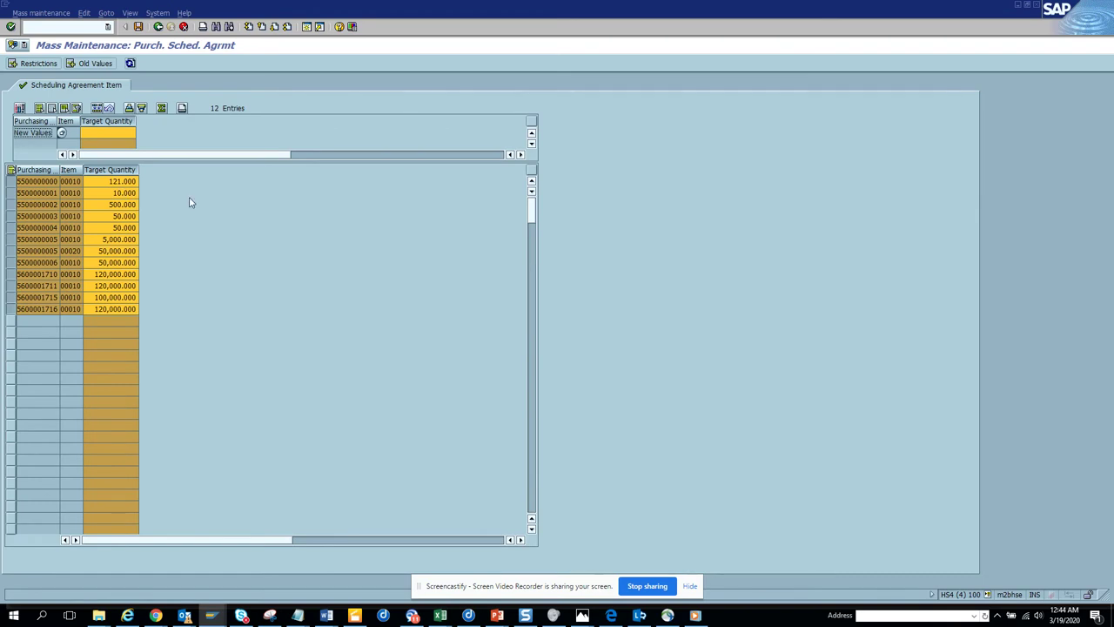
# Add the KTMNG Target Quantity column to the EKPO Data Browser list.
pyautogui.hotkey('alt', 'Tab')
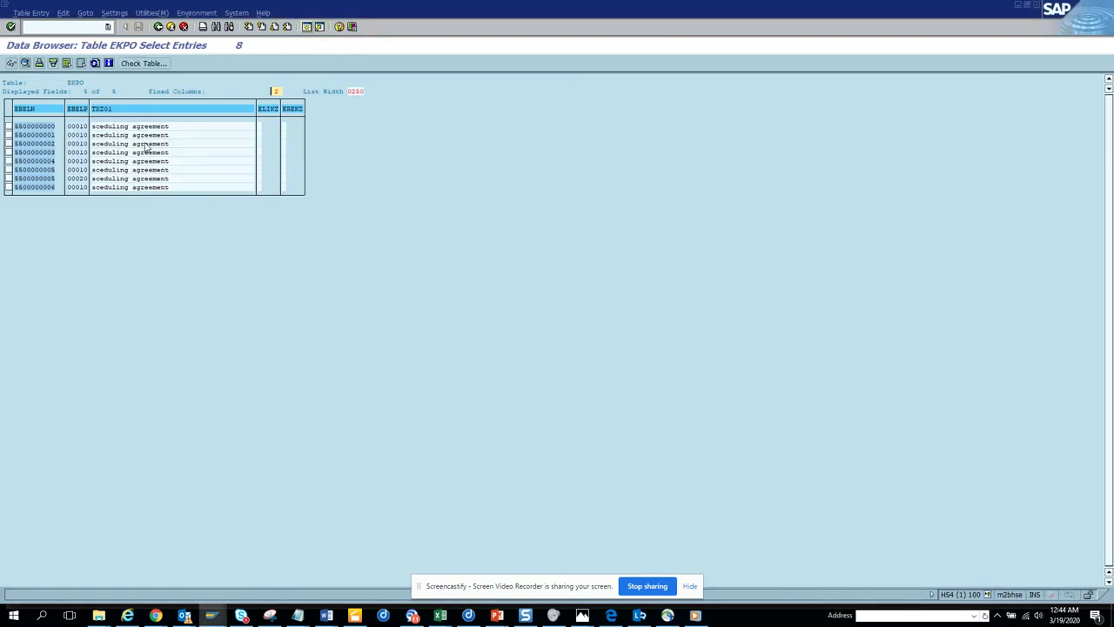
pyautogui.click(114, 13)
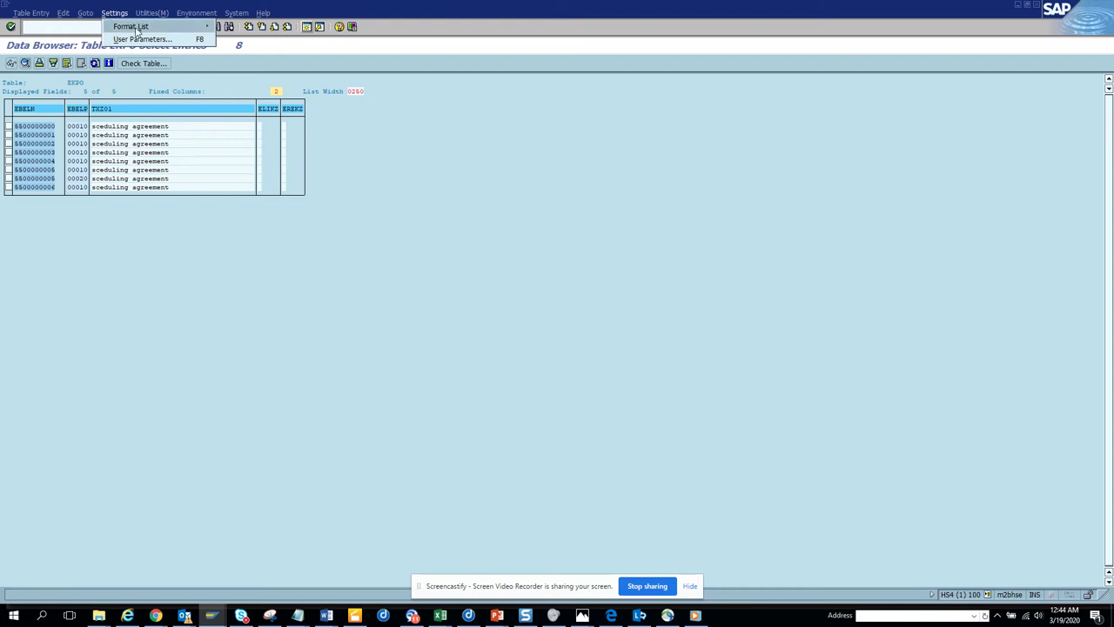
pyautogui.moveTo(140, 28)
pyautogui.click(243, 40)
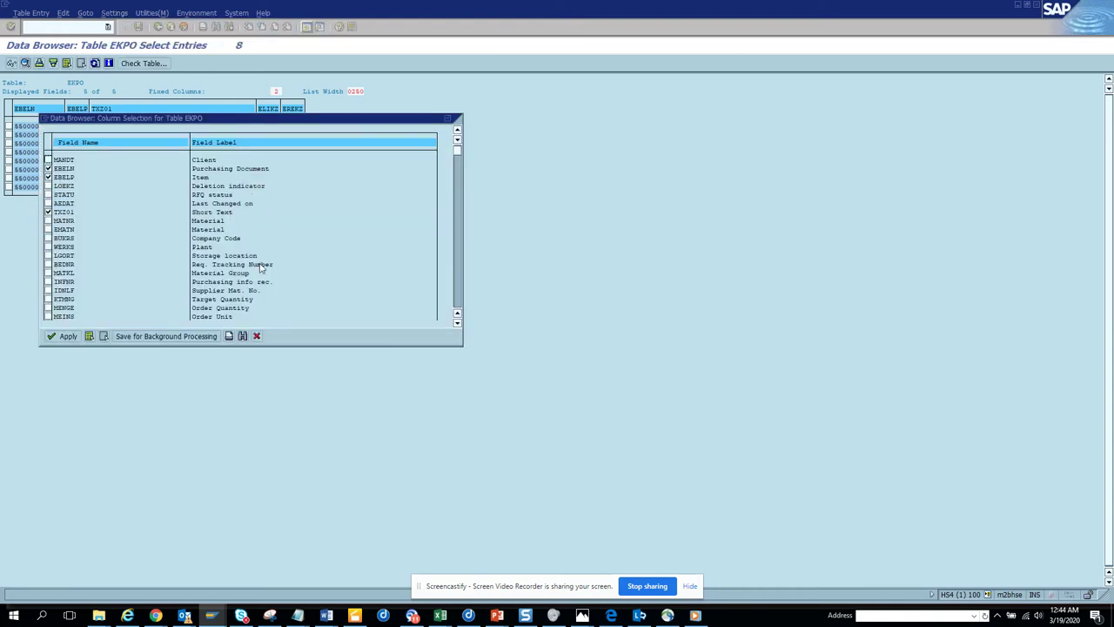
pyautogui.click(243, 336)
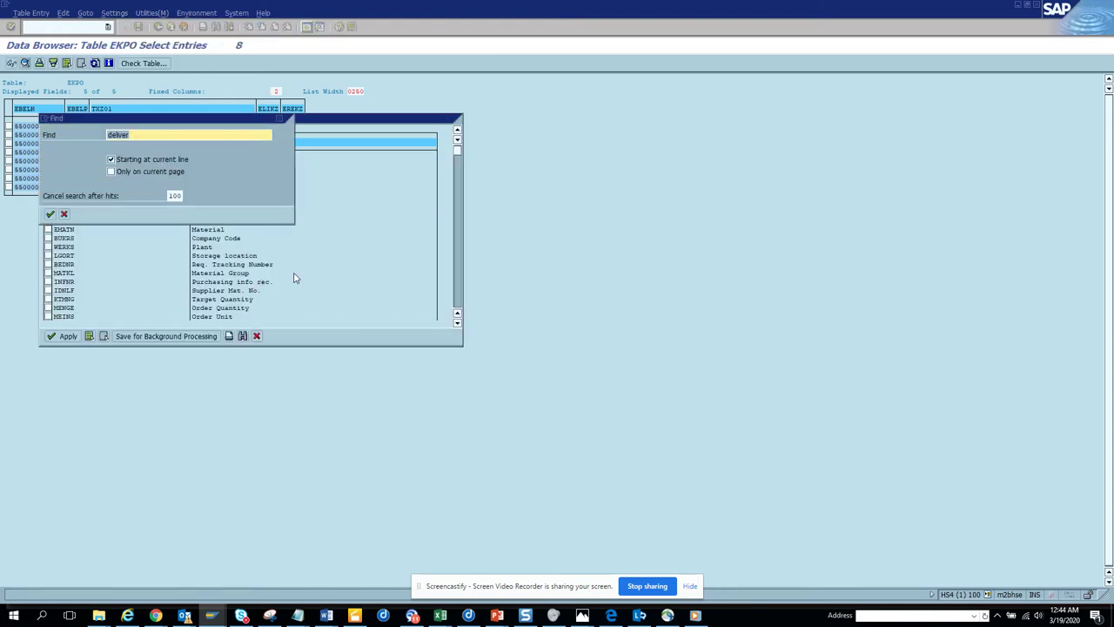
pyautogui.write('target')
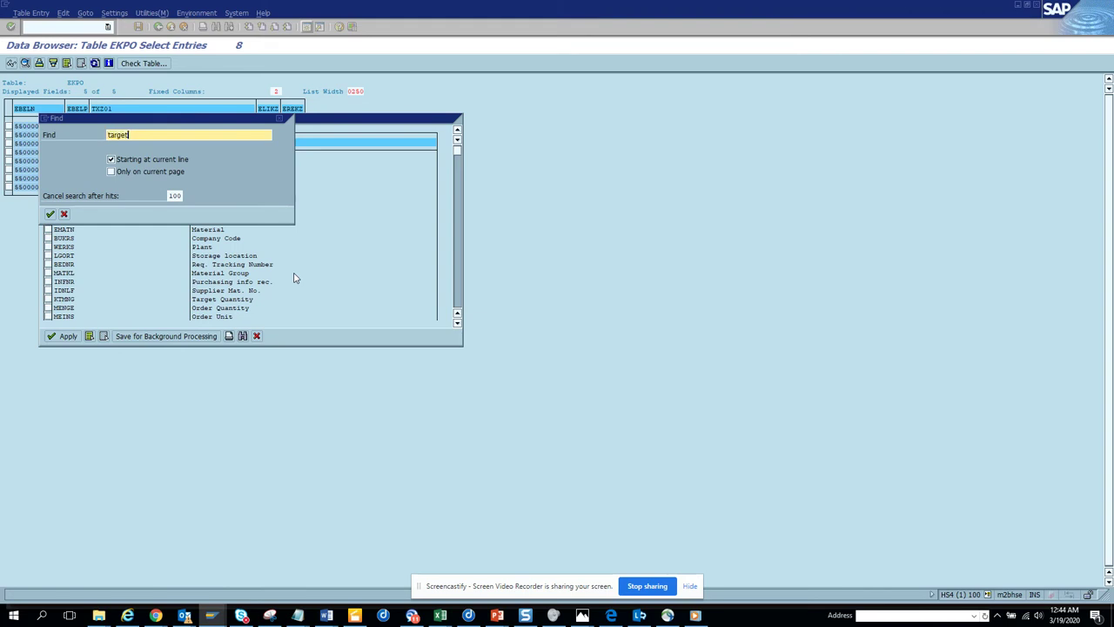
pyautogui.press('Return')
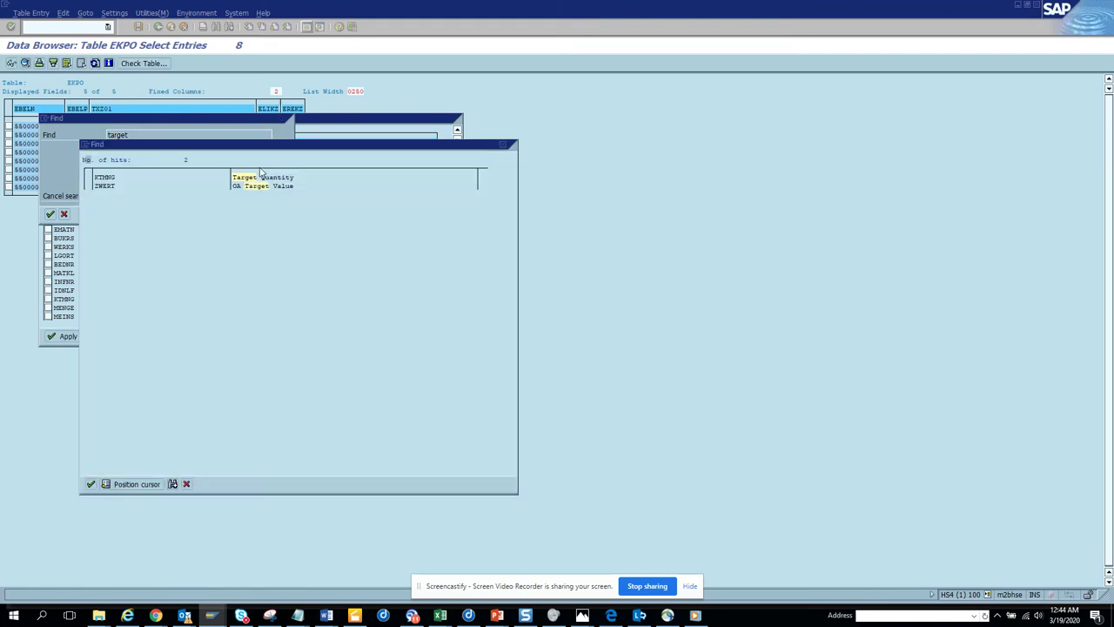
pyautogui.doubleClick(254, 183)
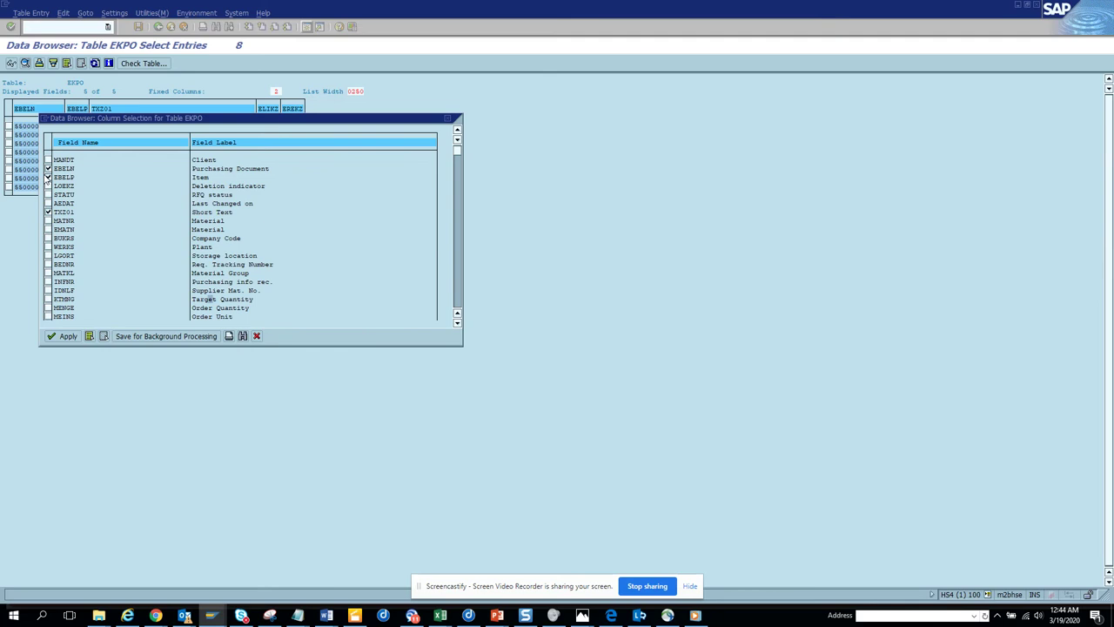
pyautogui.click(48, 299)
pyautogui.click(59, 337)
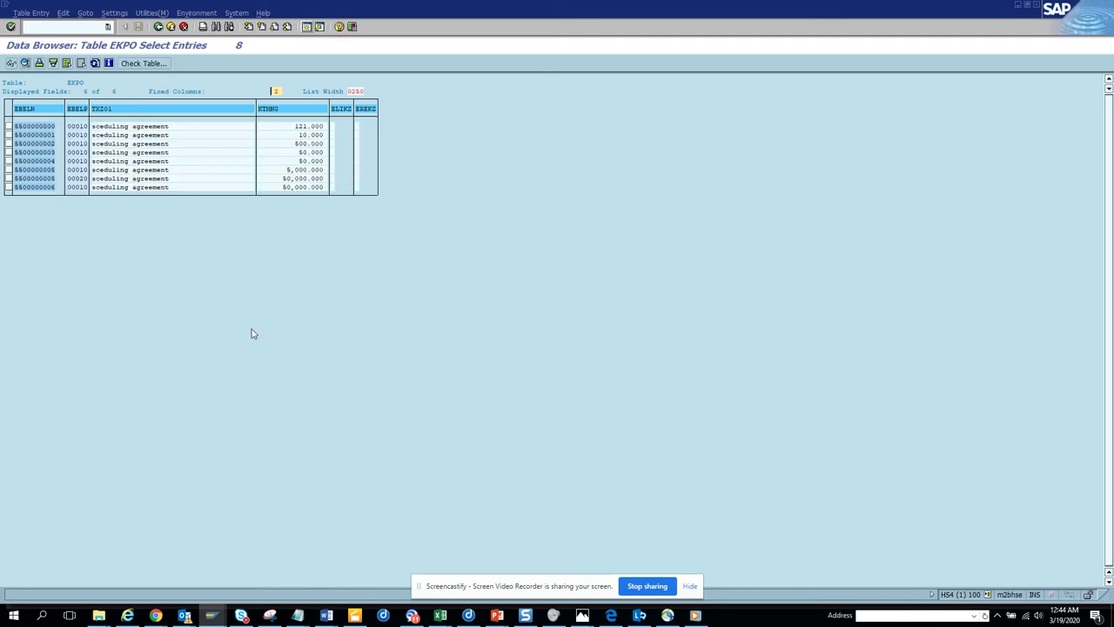
pyautogui.hotkey('alt', 'Tab')
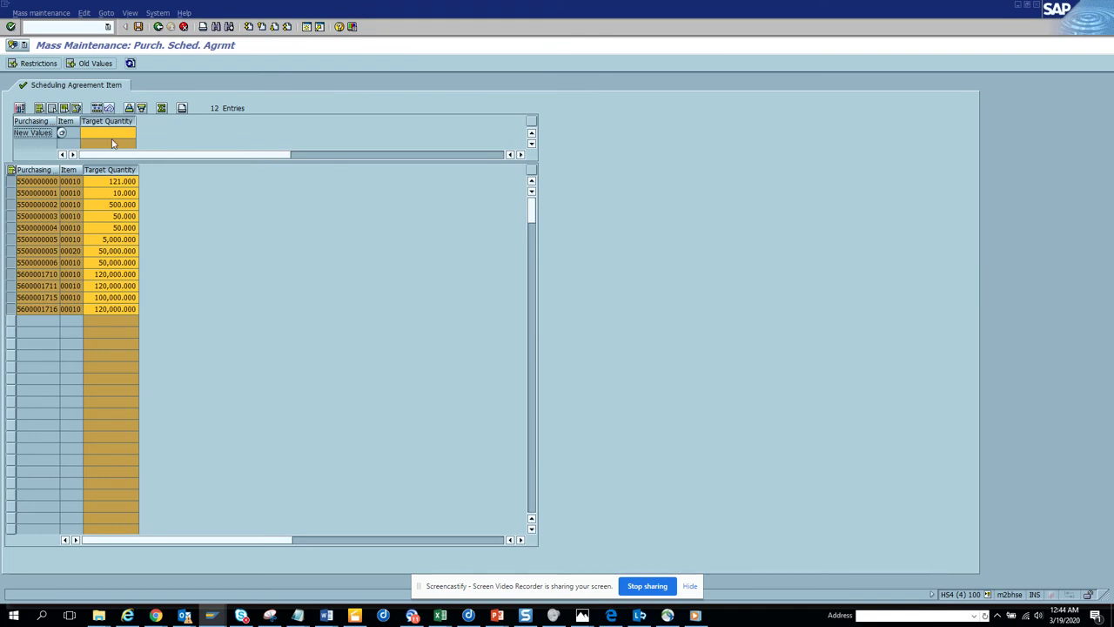
# Set the new Target Quantity to 100000000, apply it to all 12 items, and save.
pyautogui.click(120, 132)
pyautogui.write('100000000')
pyautogui.click(96, 108)
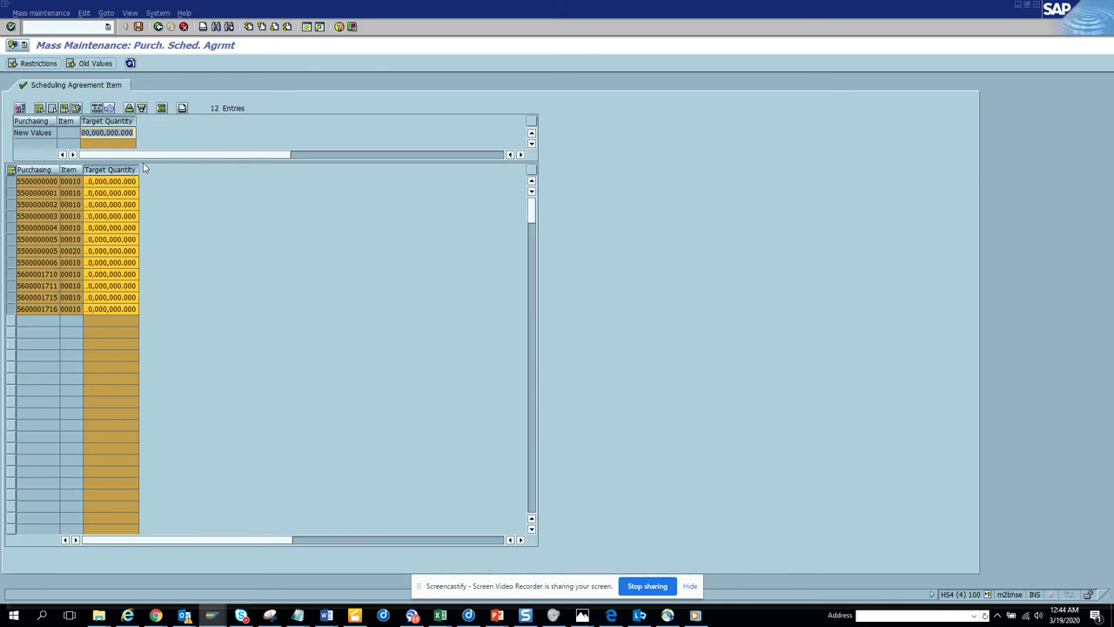
pyautogui.click(140, 26)
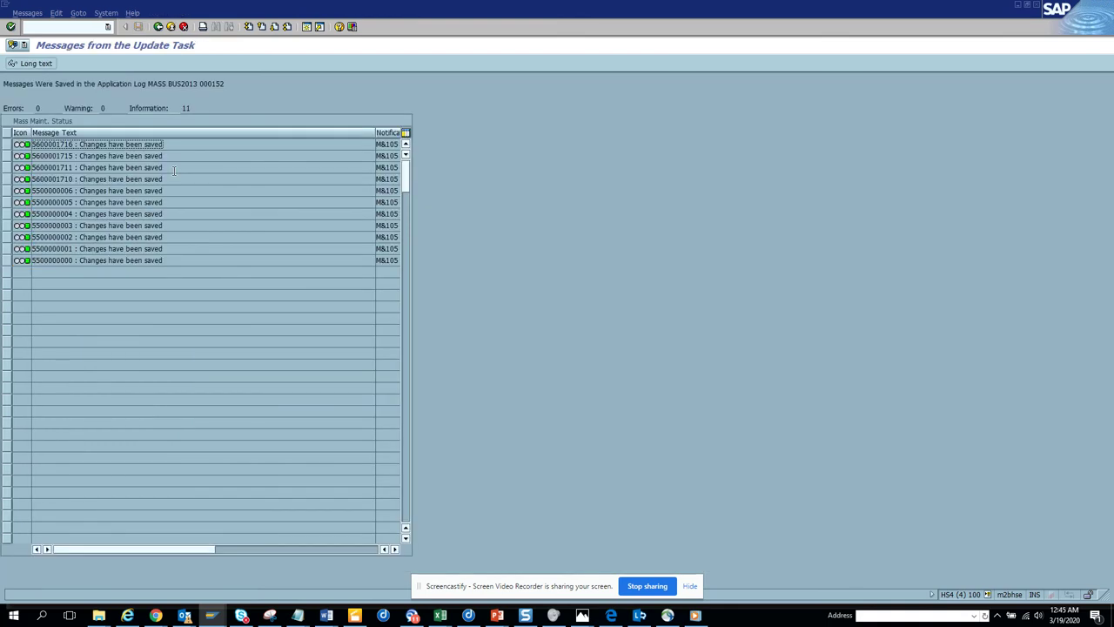
# Refresh the SE16 EKPO data browser to confirm Target Quantity 100,000,000 on all items.
pyautogui.hotkey('alt', 'Tab')
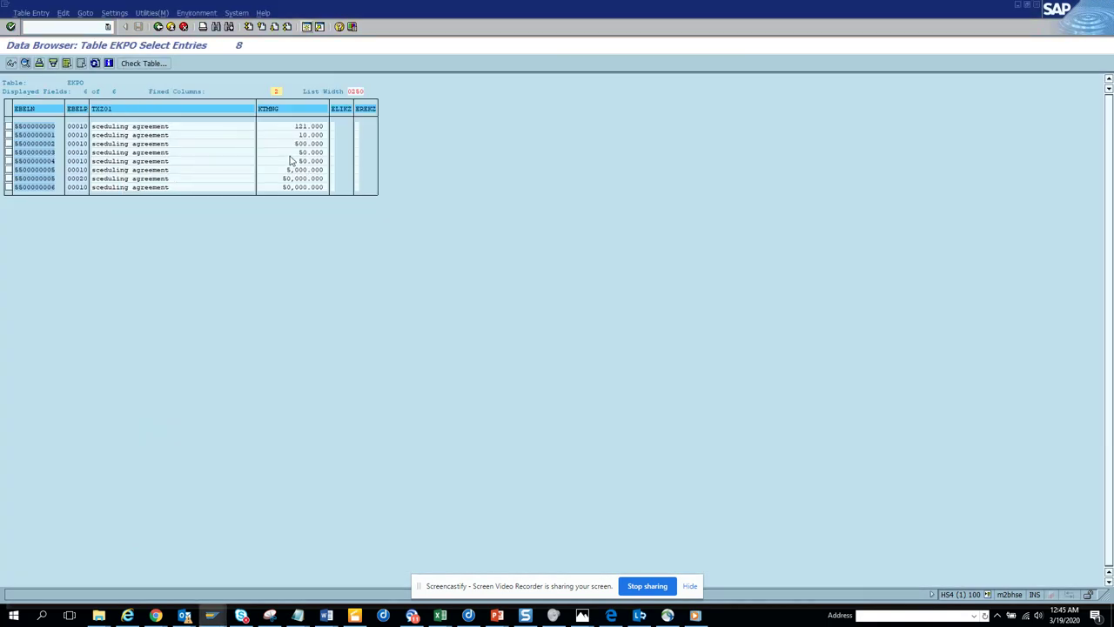
pyautogui.click(95, 66)
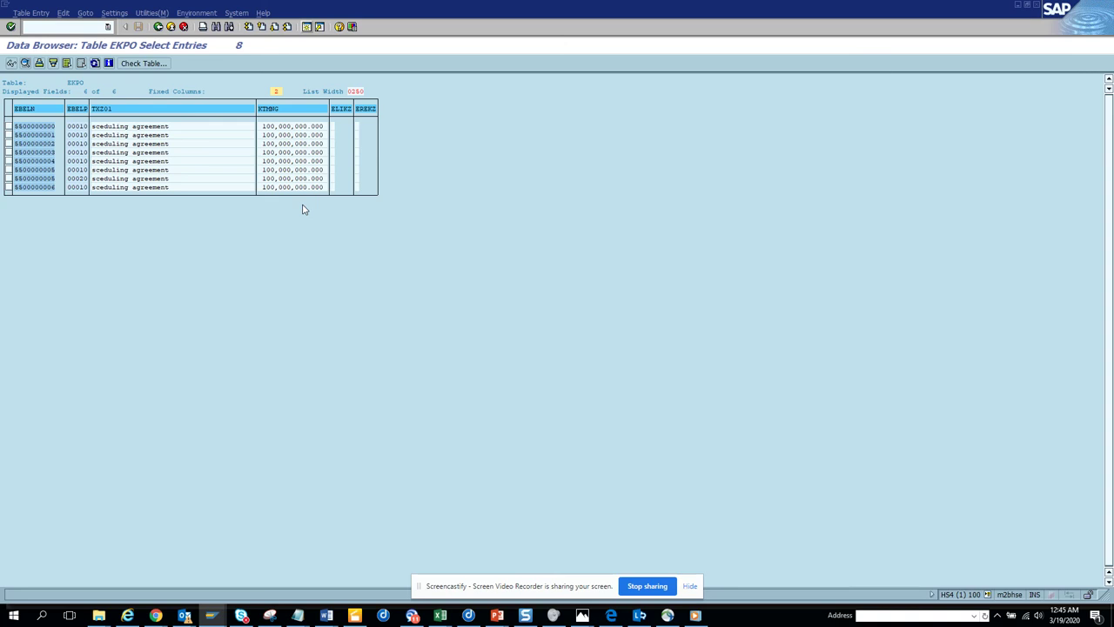
# Bring the Update Task messages log back to the front to review its 0-error confirmations.
pyautogui.hotkey('alt', 'Tab')
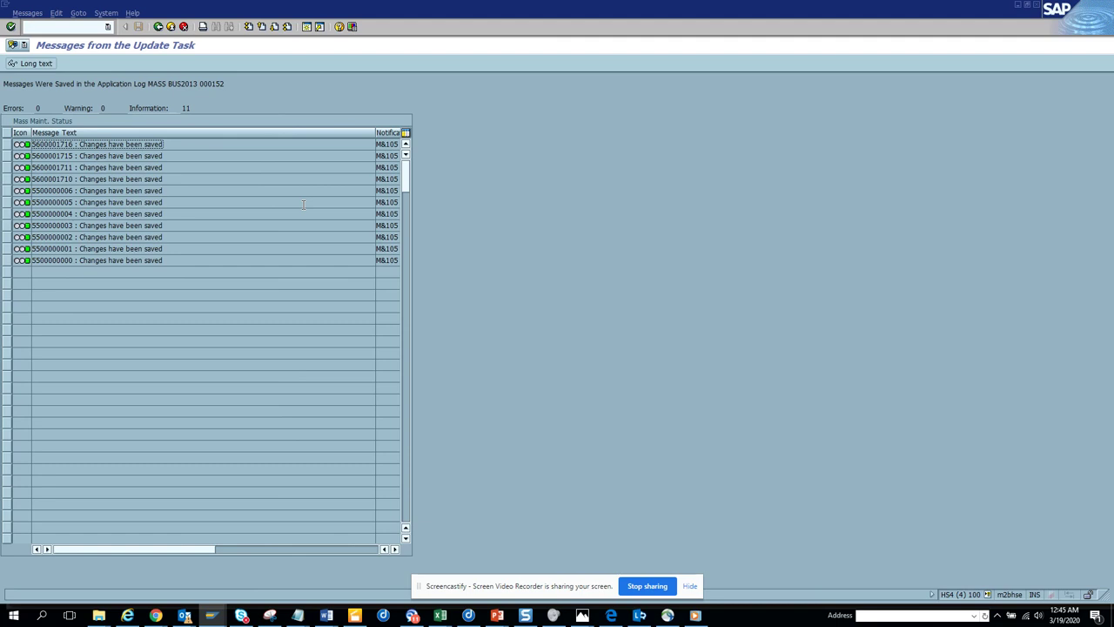
pyautogui.hotkey('alt', 'Tab')
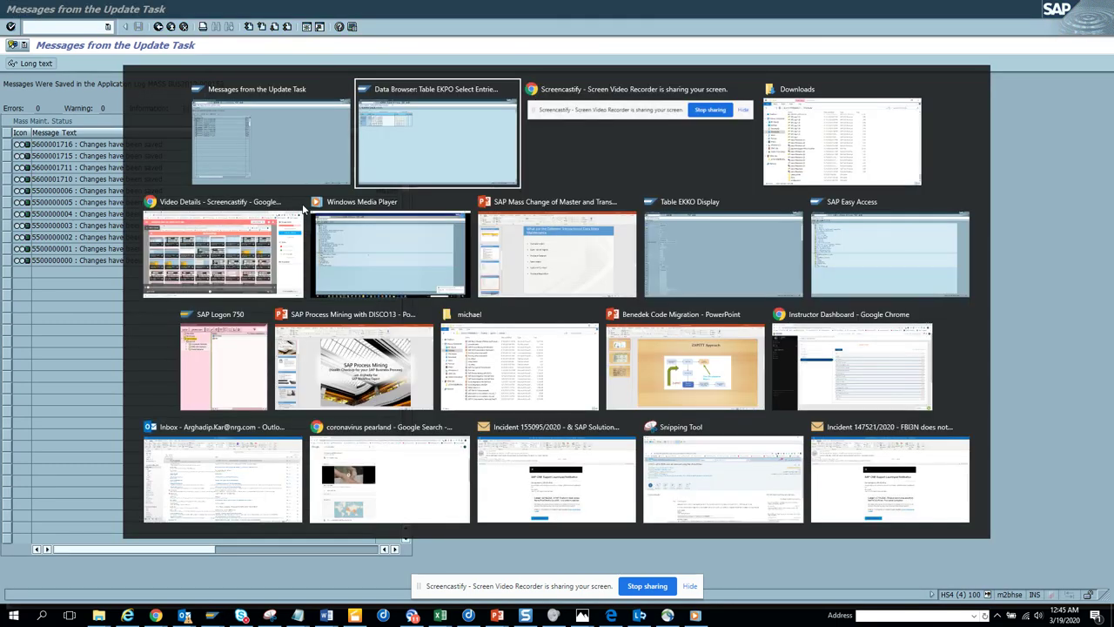